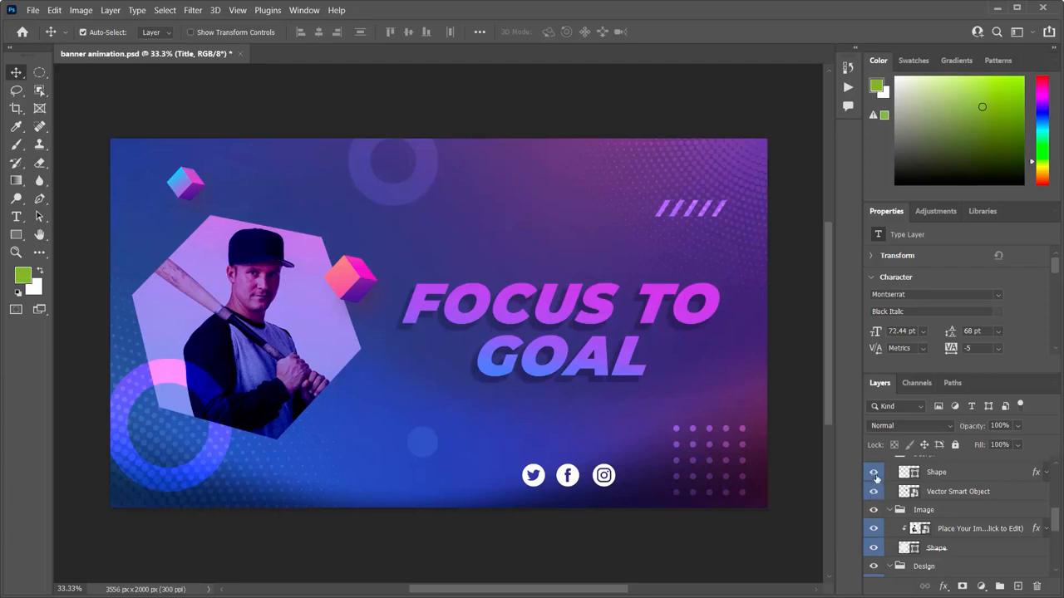
Step: Toggle the visibility of the Shape, Vector Smart Object and image layers to examine which banner element each one holds
left_click(873, 476)
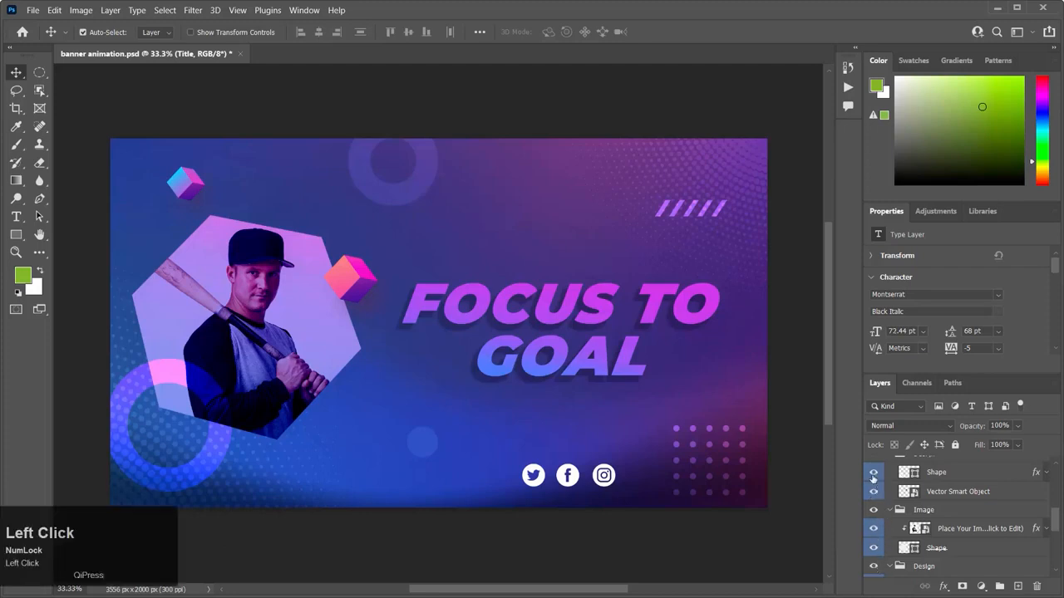
left_click(874, 472)
left_click(873, 473)
left_click(874, 492)
left_click(873, 492)
left_click(874, 528)
left_click(874, 528)
left_click(874, 548)
left_click(874, 548)
left_click_drag(1056, 526, 1055, 548)
left_click(874, 493)
left_click(874, 494)
left_click(873, 494)
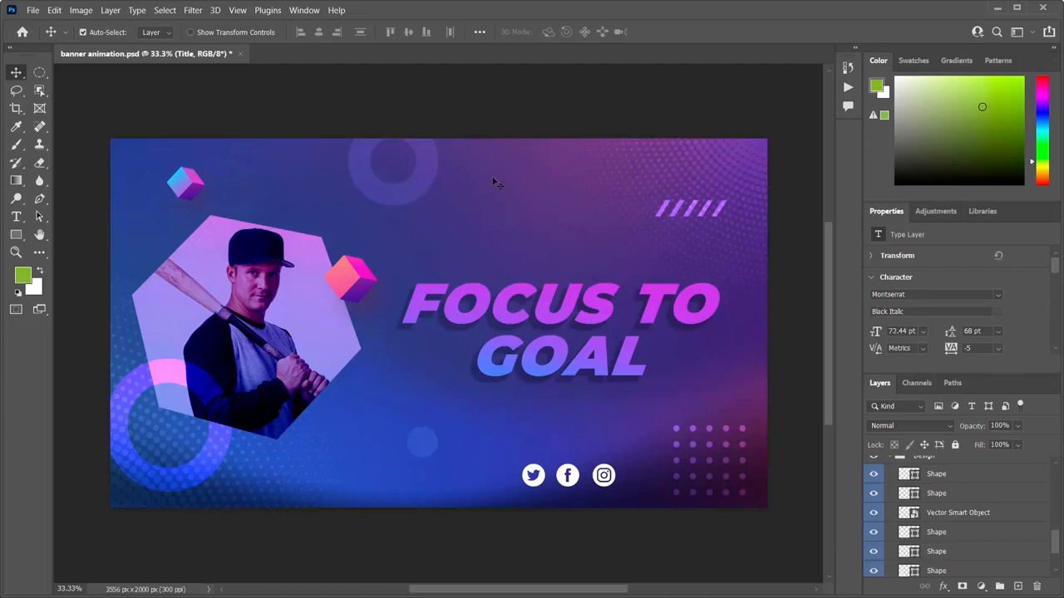
Step: Switch to After Effects, import banner animation.psd as Composition - Retain Layer Sizes with editable layer styles, and open the banner animation composition
key("alt+Tab")
key("Tab")
key("Tab")
double_click(174, 329)
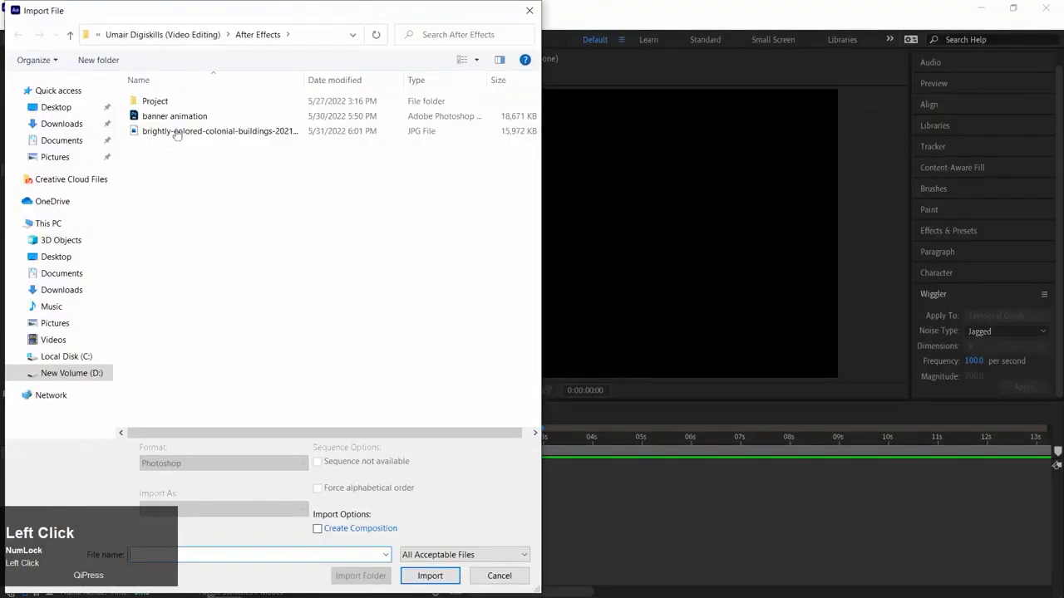
double_click(176, 116)
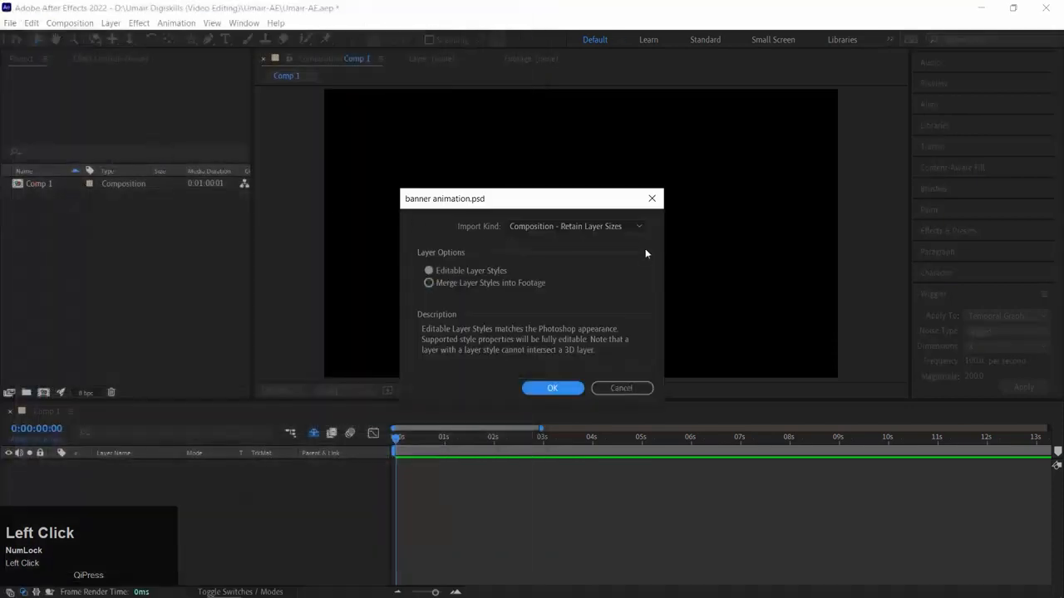
left_click(595, 226)
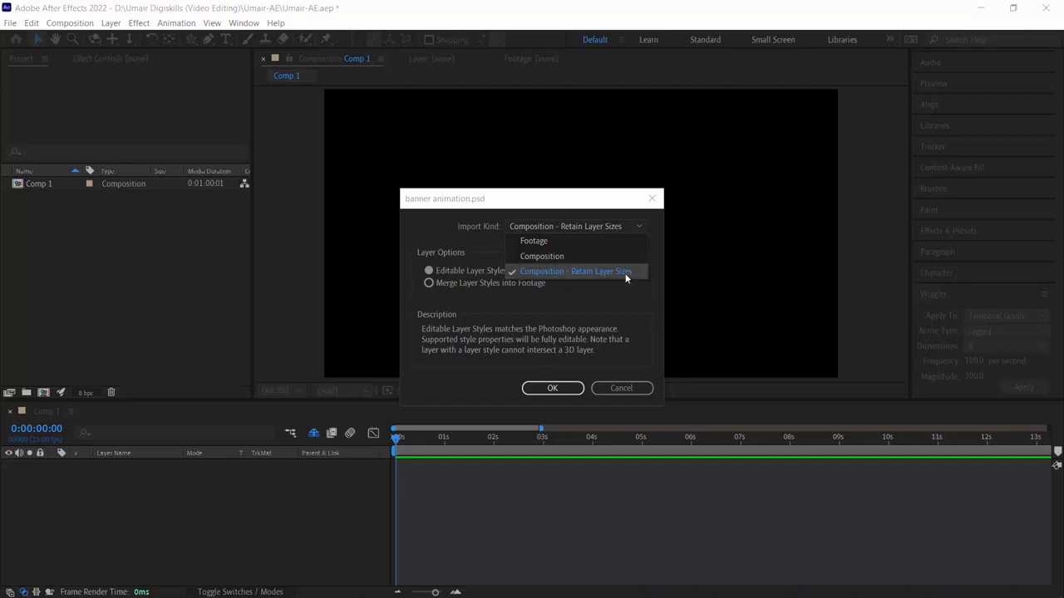
left_click(584, 269)
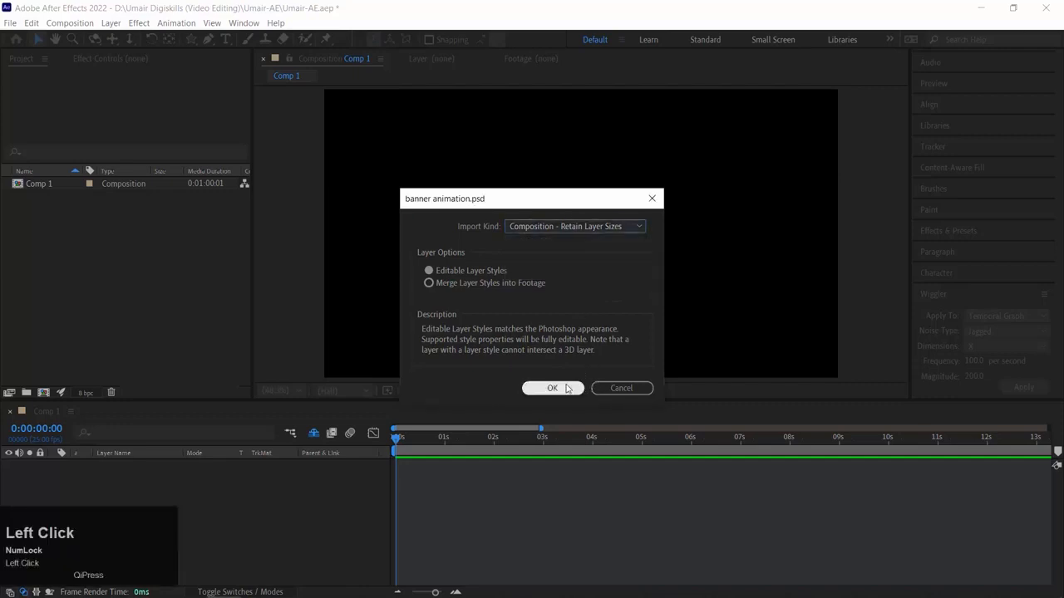
left_click(552, 388)
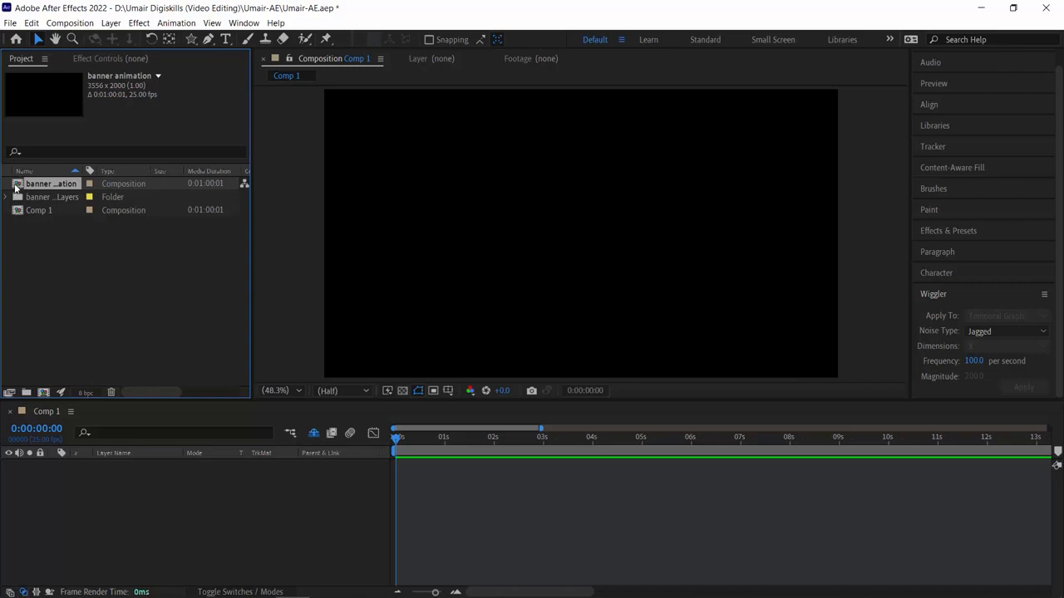
double_click(17, 186)
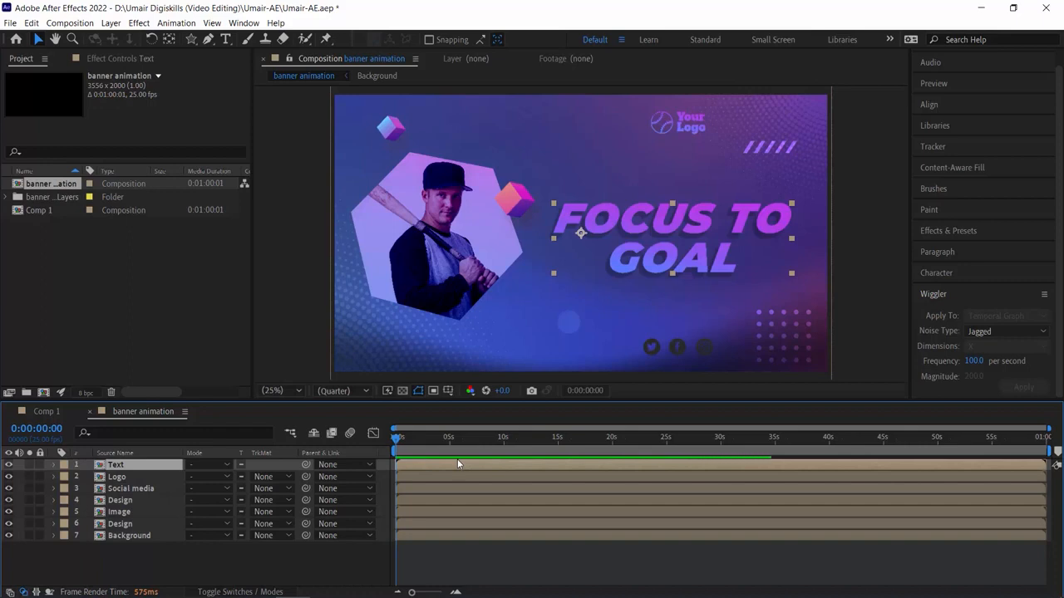
key("ctrl+z")
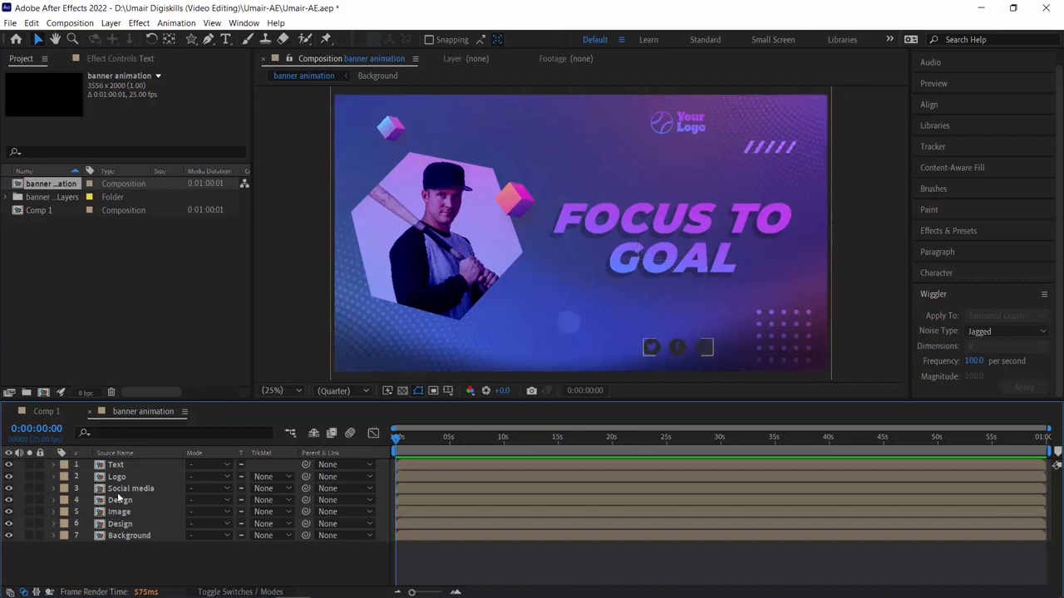
Step: Toggle the visibility of the composition's layers from Text down to the lower Design layer to examine what each contains
left_click(9, 467)
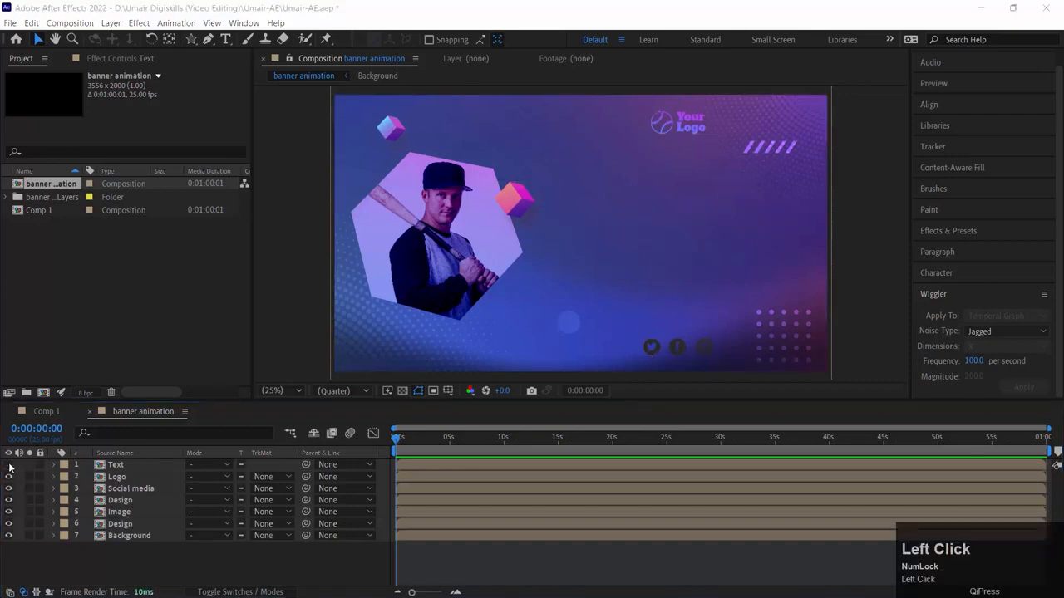
left_click(9, 465)
left_click(10, 477)
left_click(9, 477)
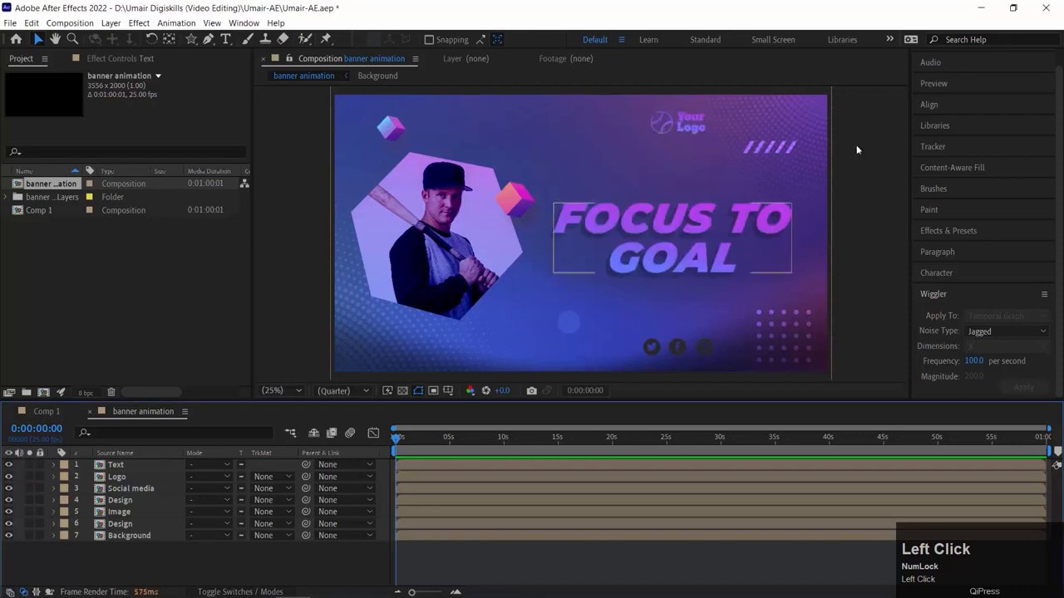
left_click(9, 478)
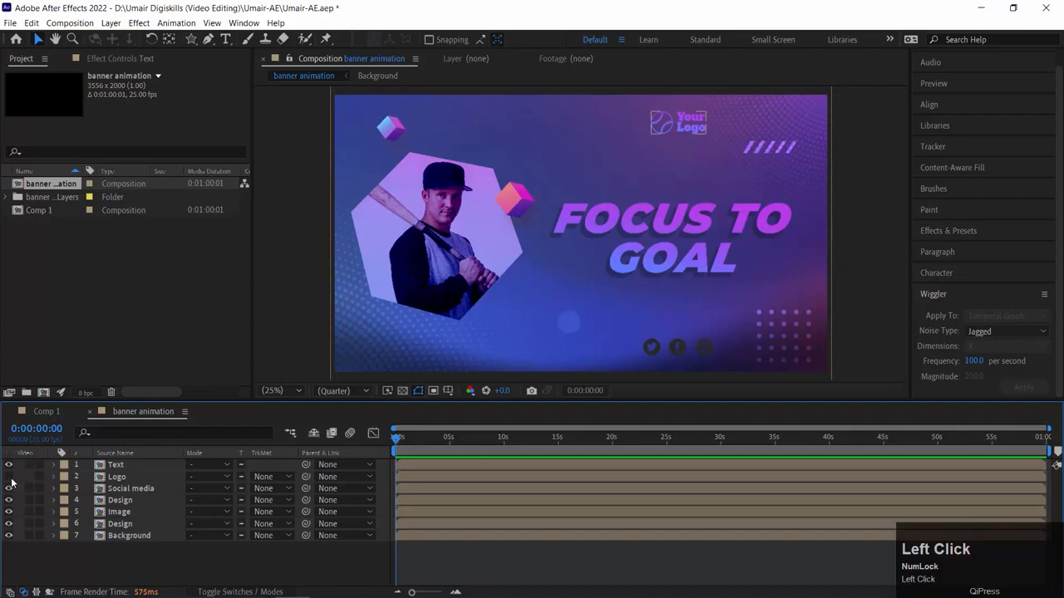
left_click(9, 477)
left_click(9, 488)
left_click(9, 489)
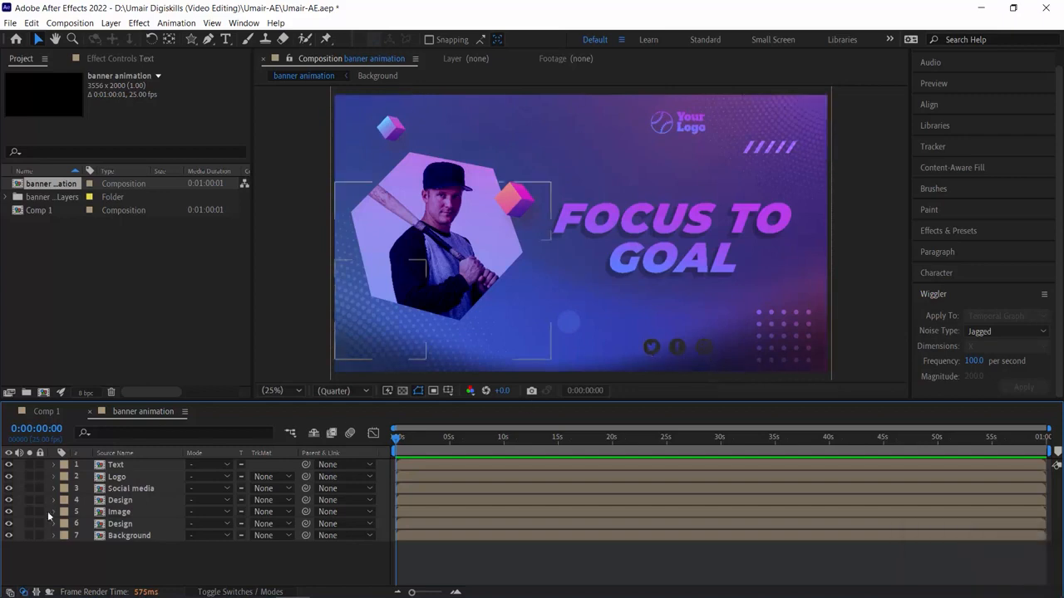
left_click(9, 500)
left_click(9, 501)
left_click(9, 512)
left_click(9, 512)
left_click(9, 524)
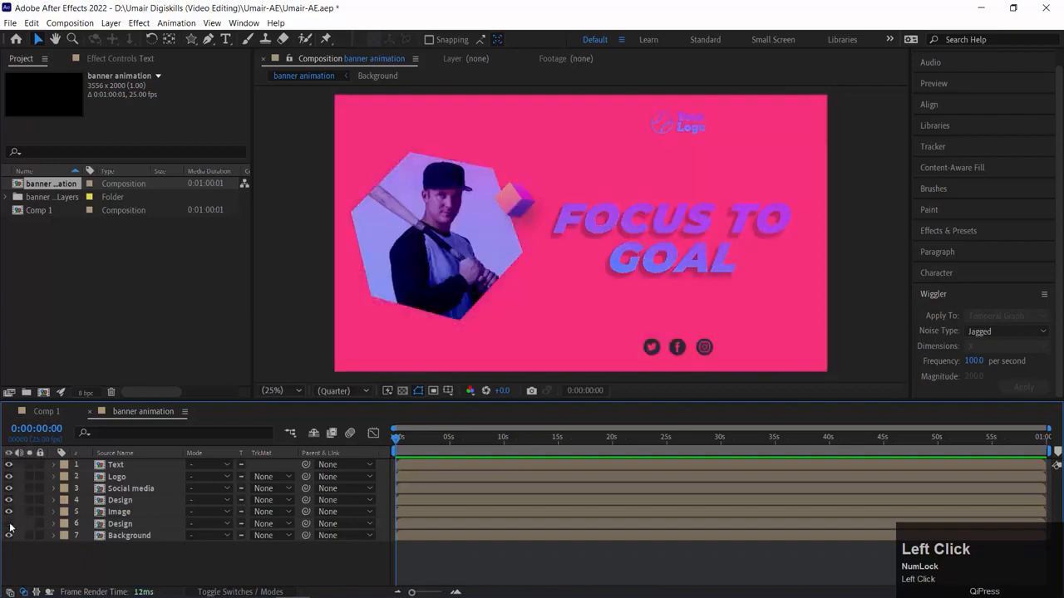
left_click(9, 525)
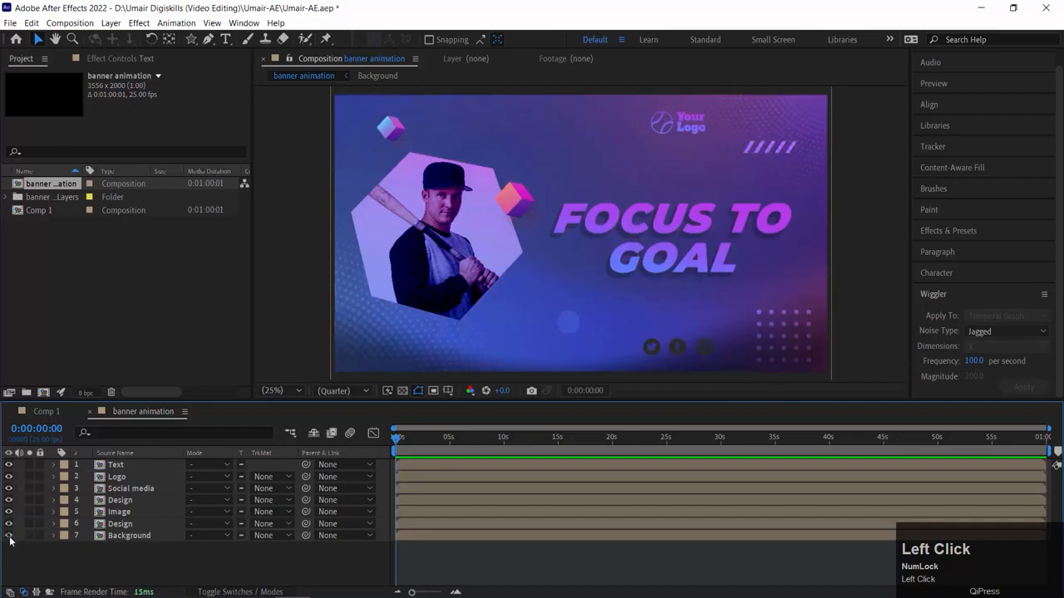
left_click(216, 489)
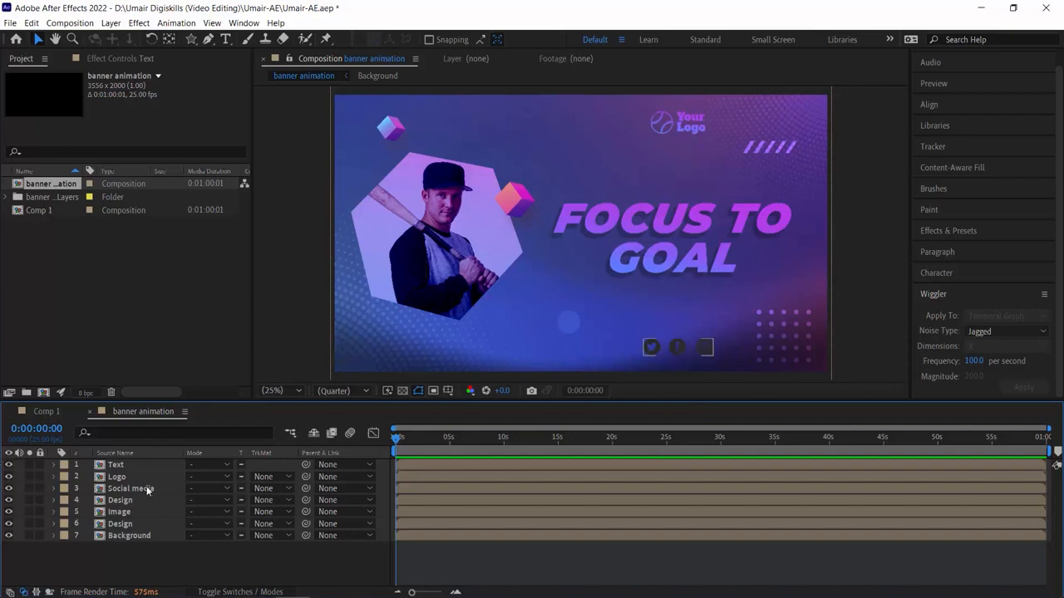
left_click(9, 501)
left_click(8, 501)
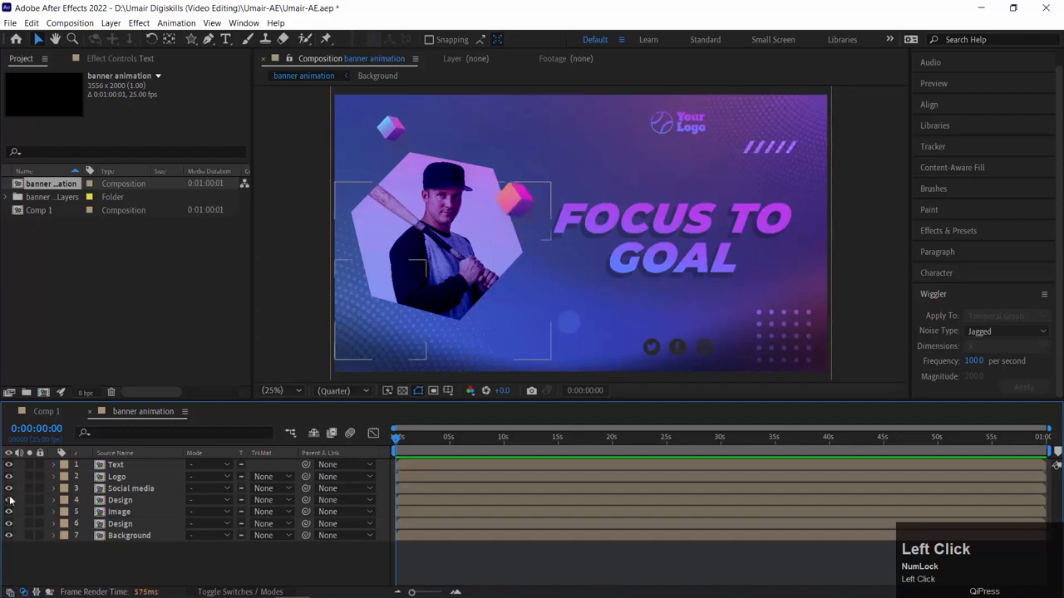
Step: Apply the Invert effect to the Social media layer so its icons turn white
left_click(653, 347)
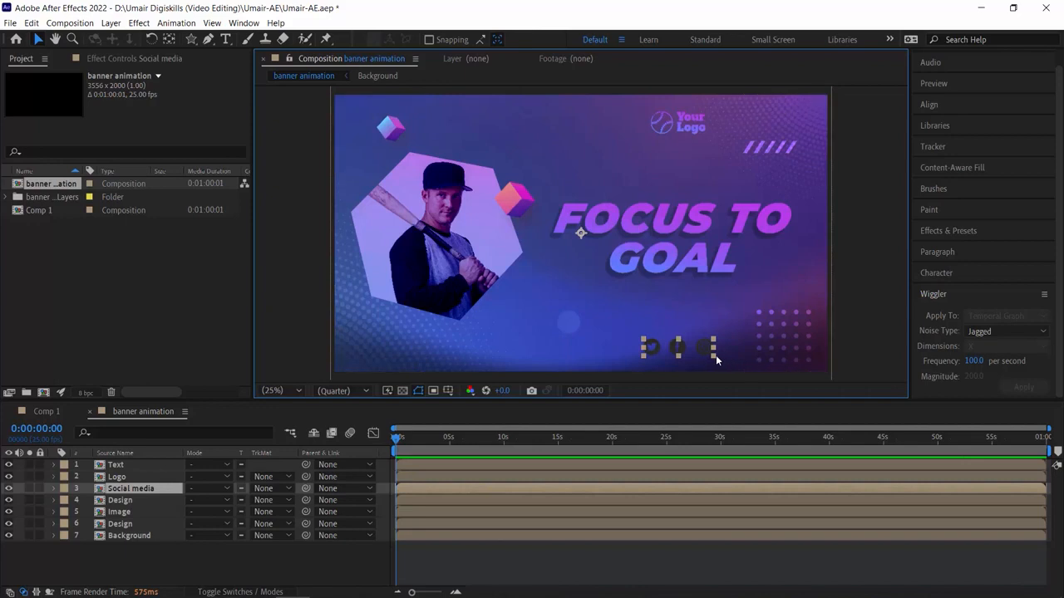
left_click(9, 489)
left_click(9, 488)
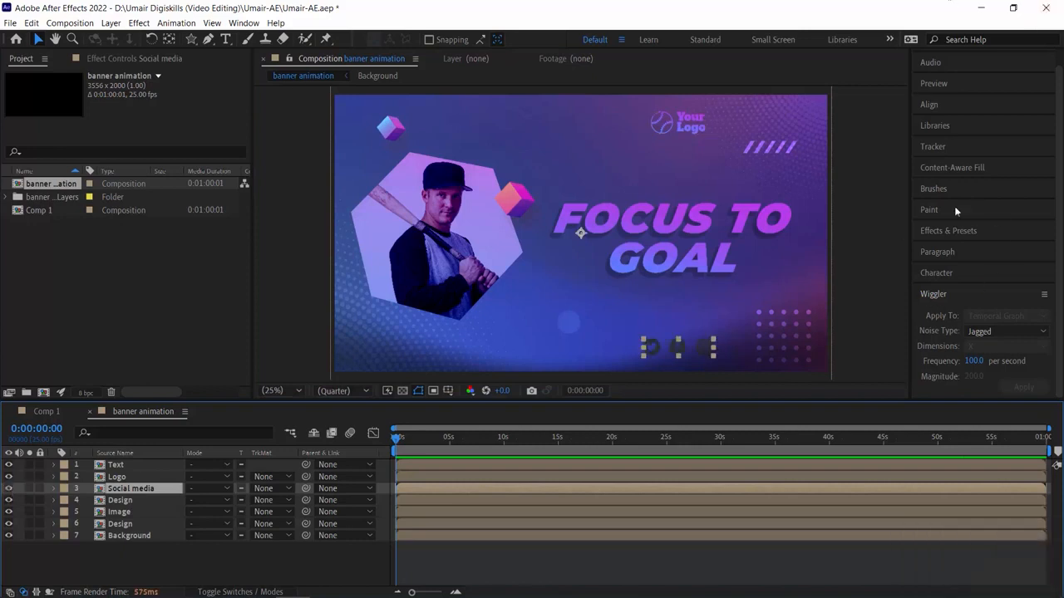
left_click(977, 230)
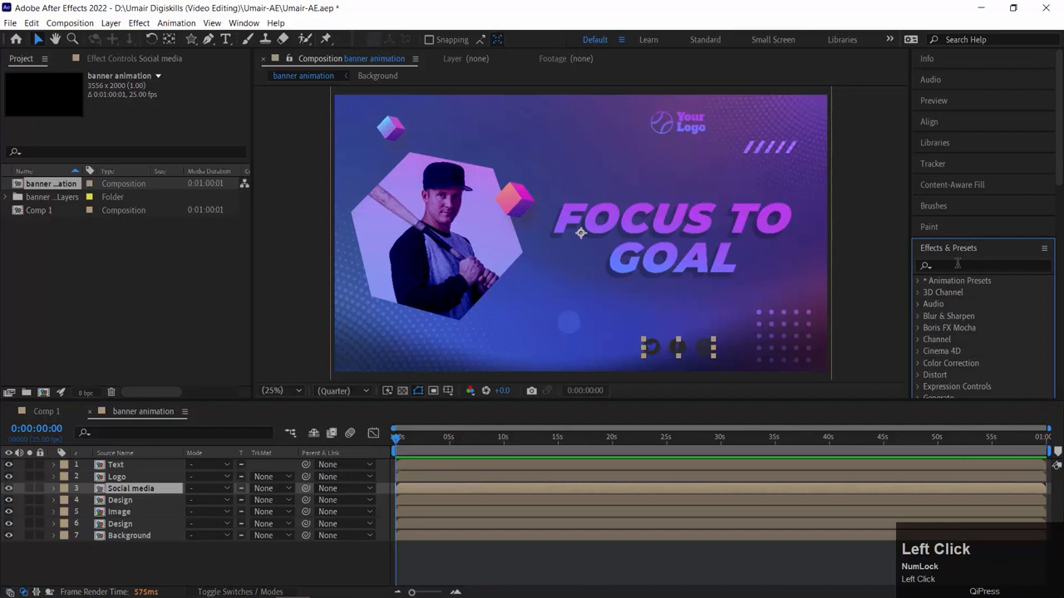
left_click(957, 264)
type("invert")
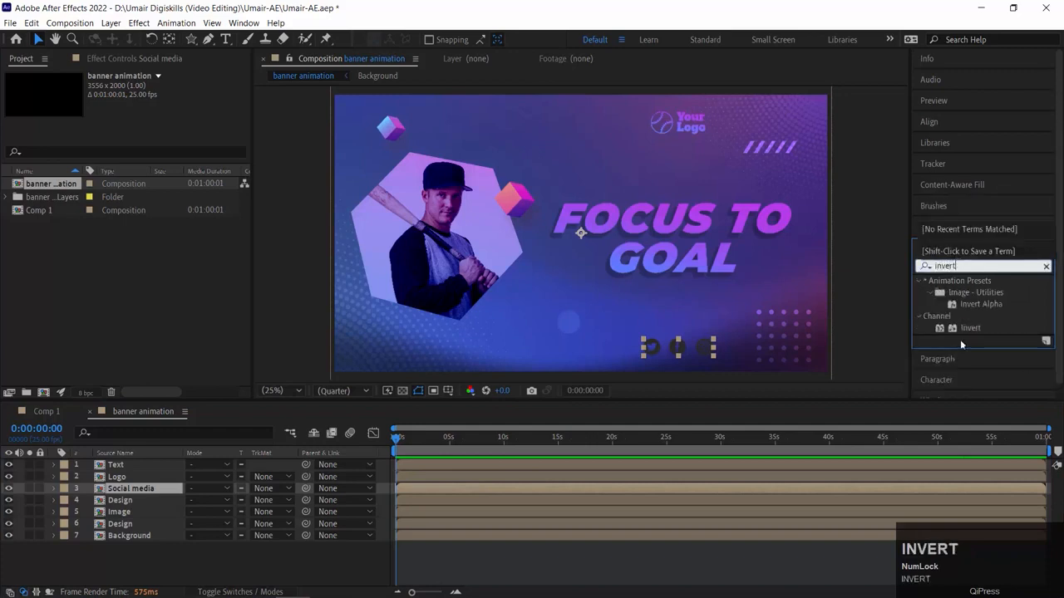
scroll(1005, 304, "down", 1)
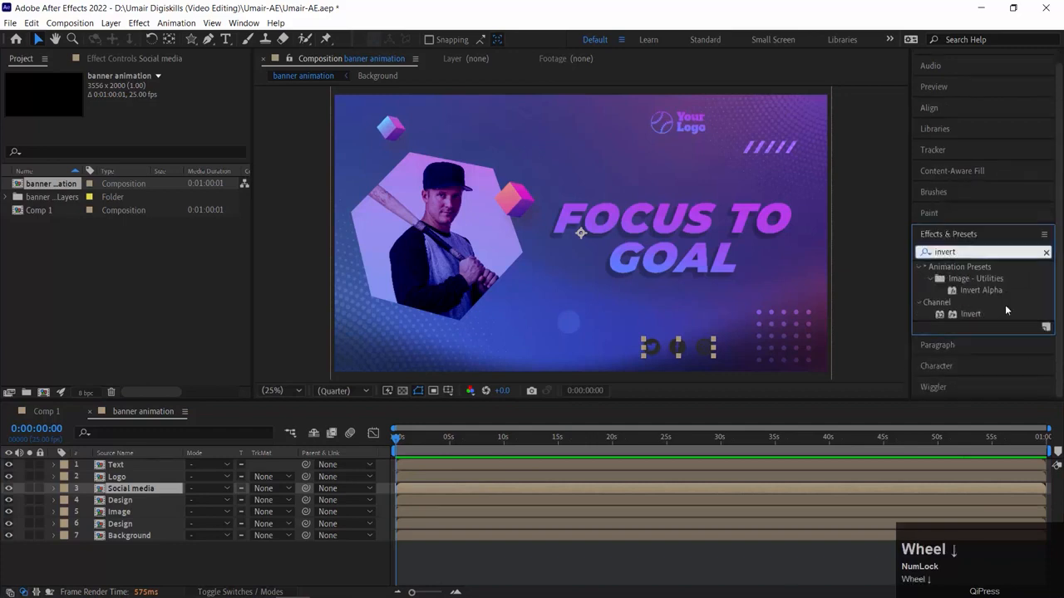
left_click(976, 313)
double_click(976, 314)
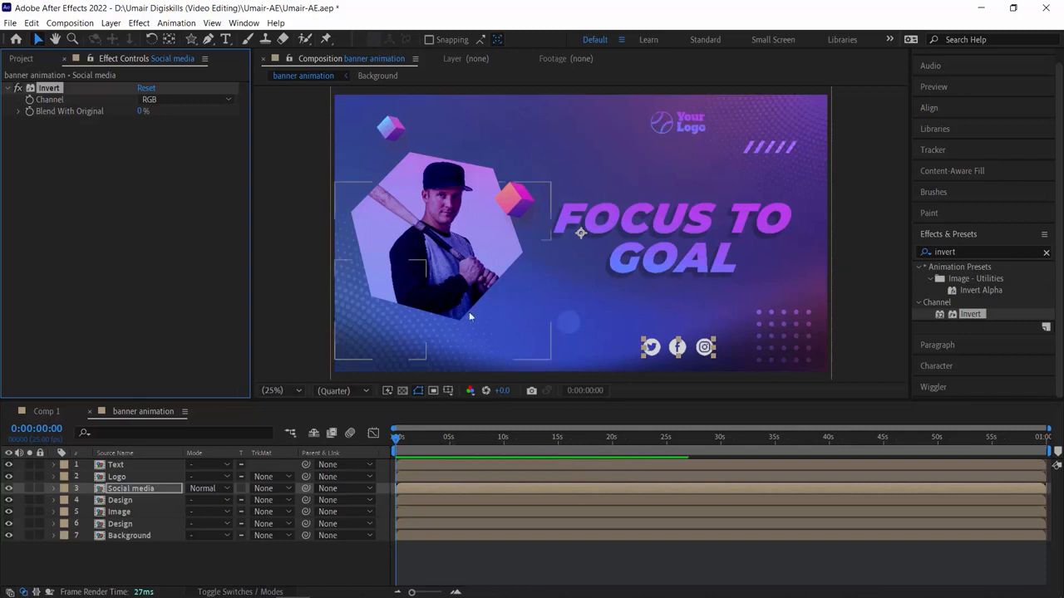
Step: Add a Position keyframe to the Text layer at 0:00:04:23, keeping the title at its final place
left_click(673, 221)
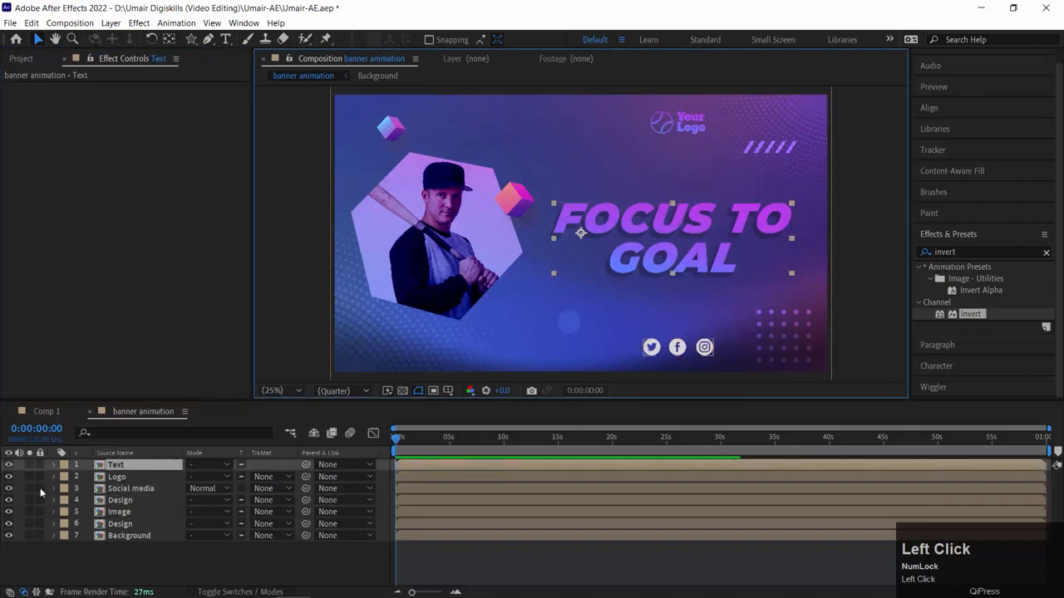
left_click(8, 464)
left_click(8, 465)
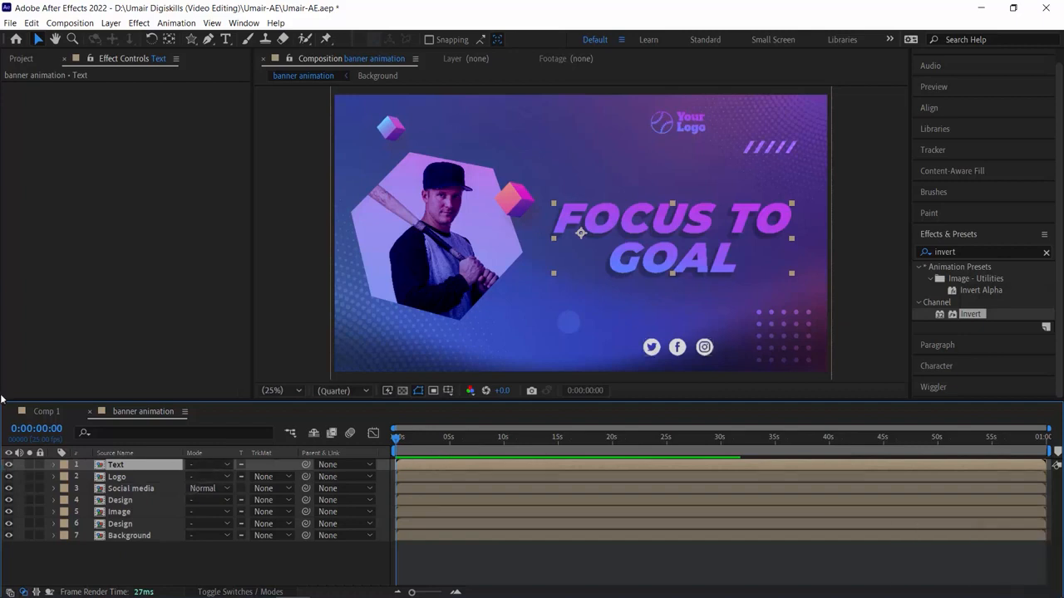
left_click(54, 464)
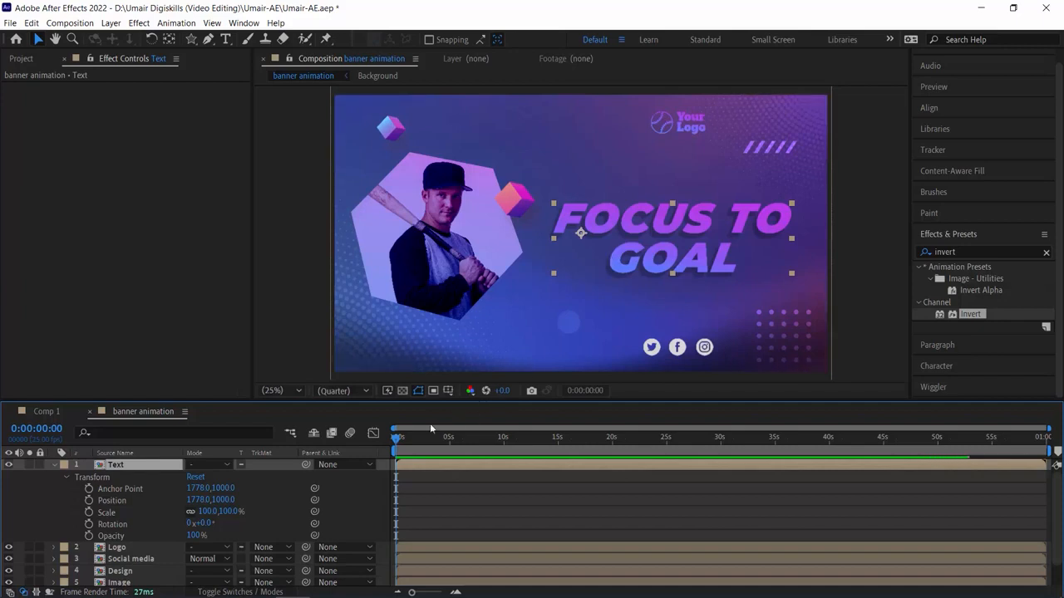
left_click_drag(405, 439, 450, 450)
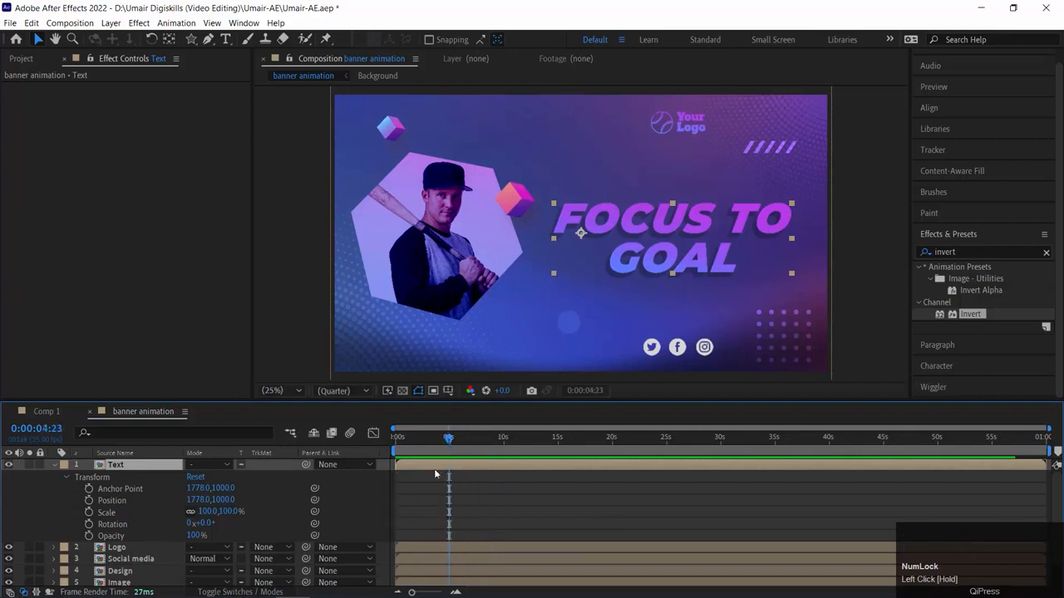
left_click(90, 503)
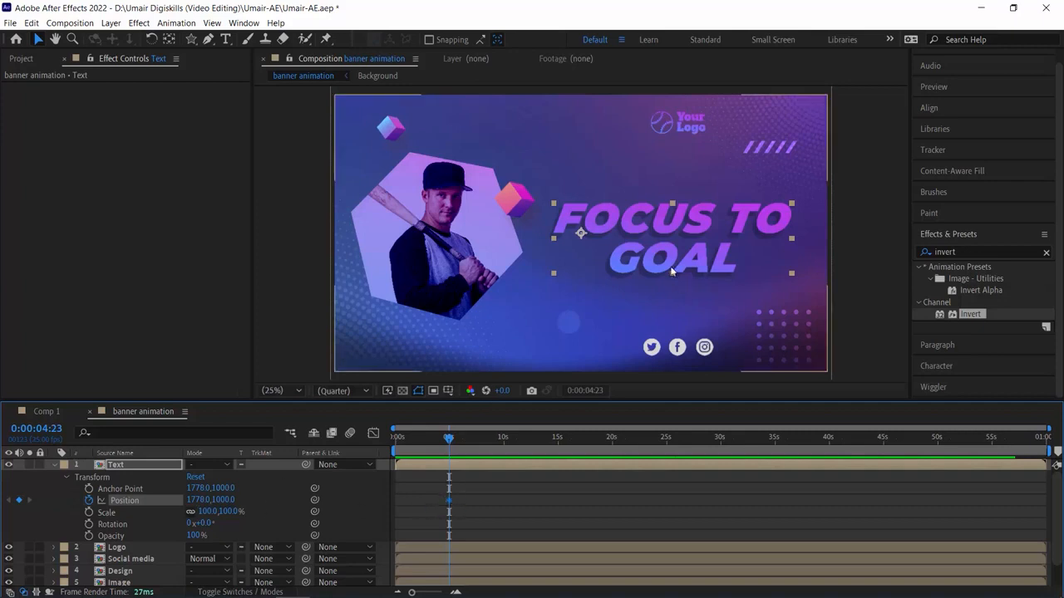
Step: Keyframe the Text layer's Position to 3868.0,1000.0 at 0:00:00:00 so the title starts off-screen beyond the banner's right edge
left_click_drag(448, 440, 395, 438)
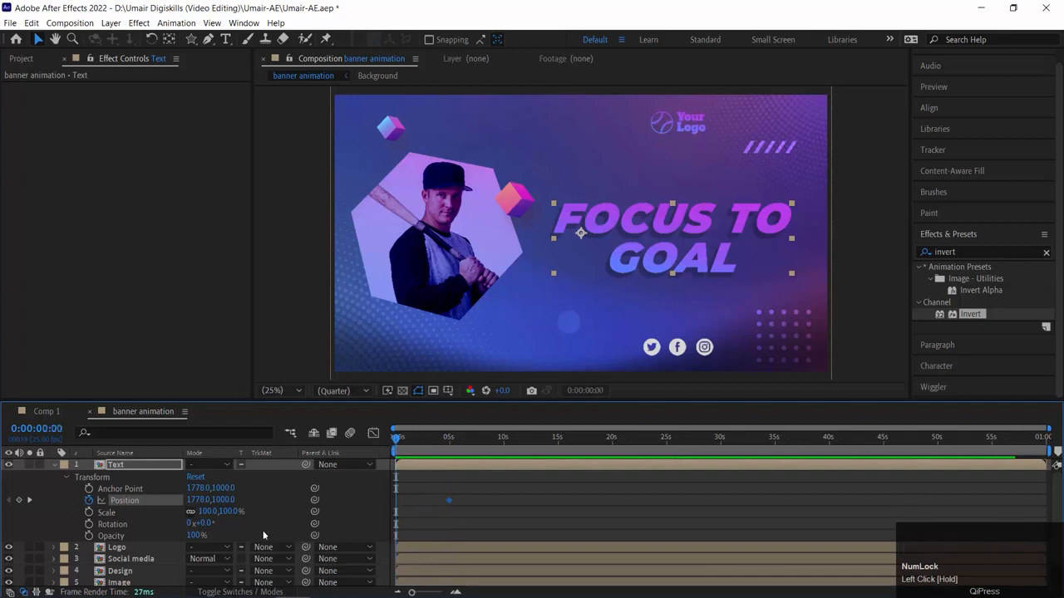
left_click(19, 501)
key("ctrl+z")
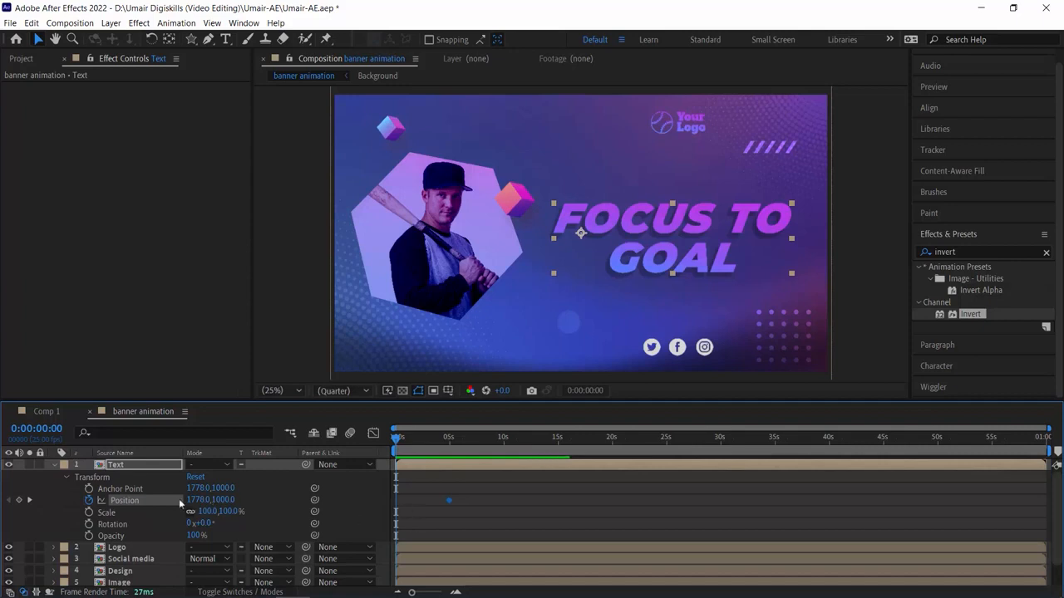
left_click_drag(204, 505, 632, 510)
left_click_drag(196, 501, 760, 330)
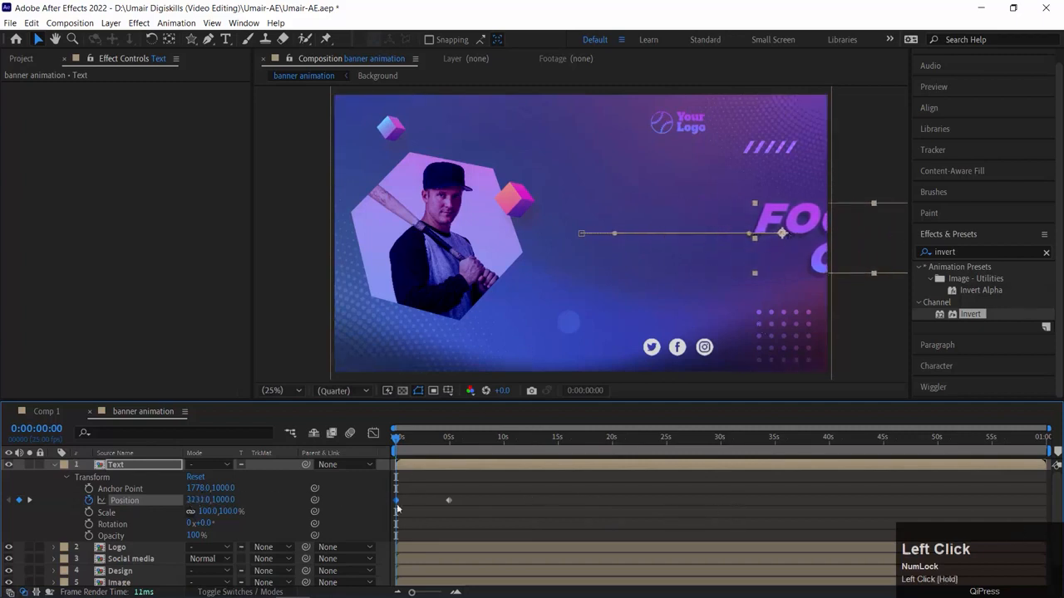
left_click_drag(202, 501, 617, 480)
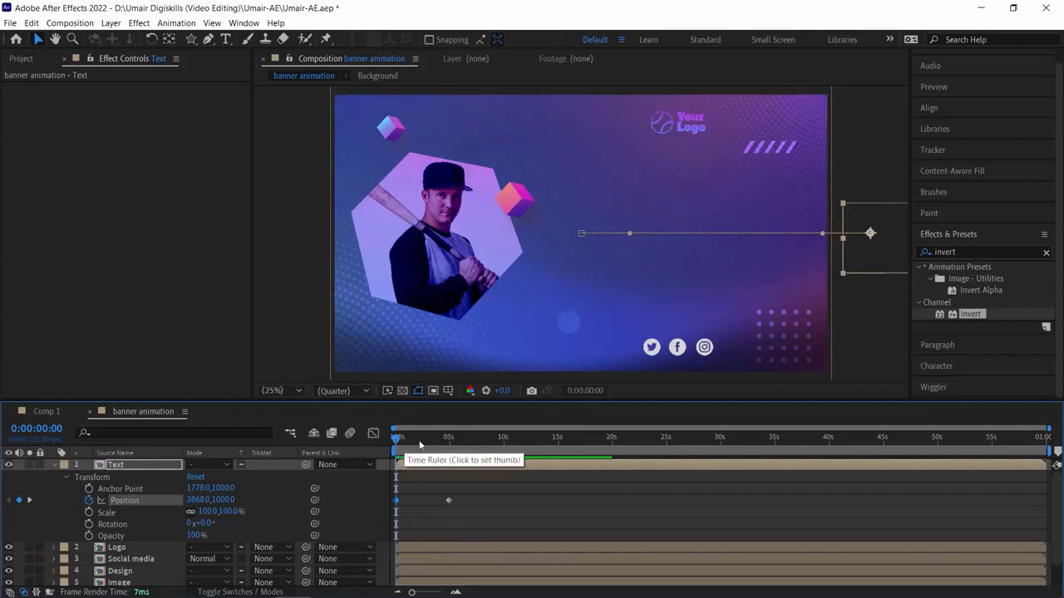
Step: Play back the title's slide-in animation and return the playhead to near the start of the timeline
key("space")
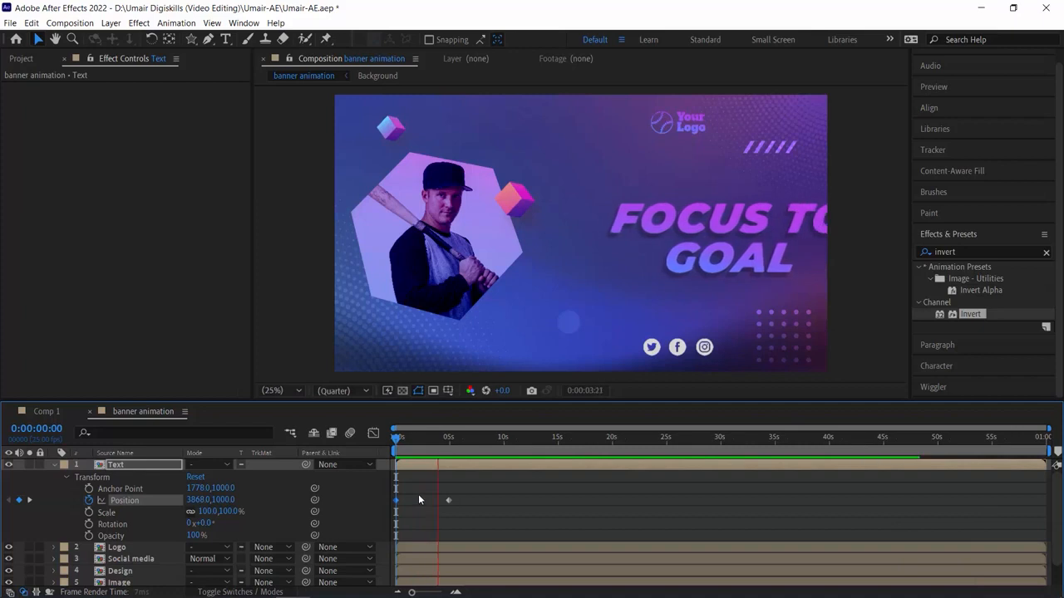
key("space")
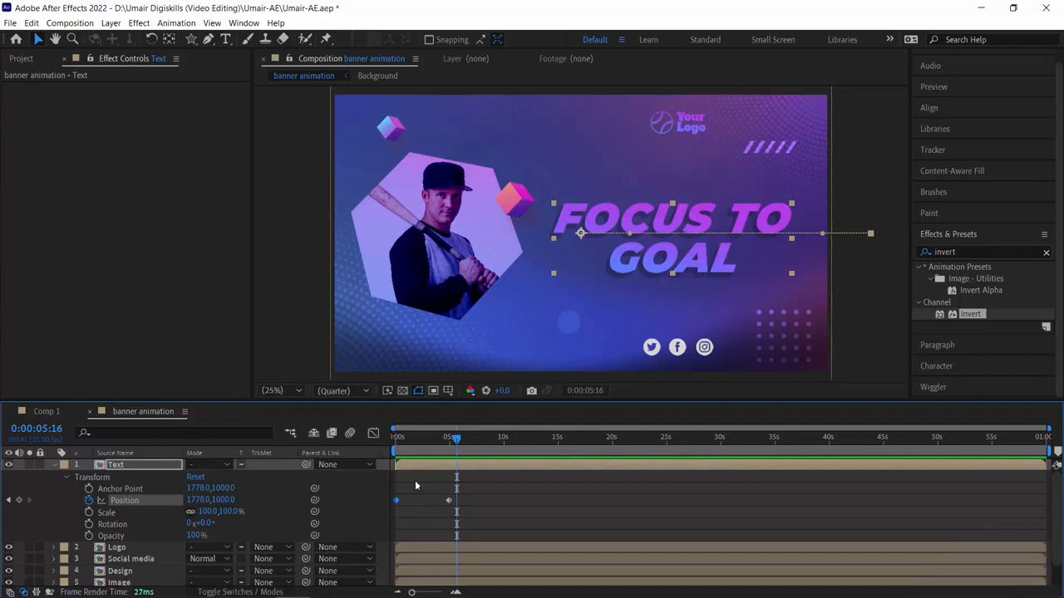
left_click(404, 442)
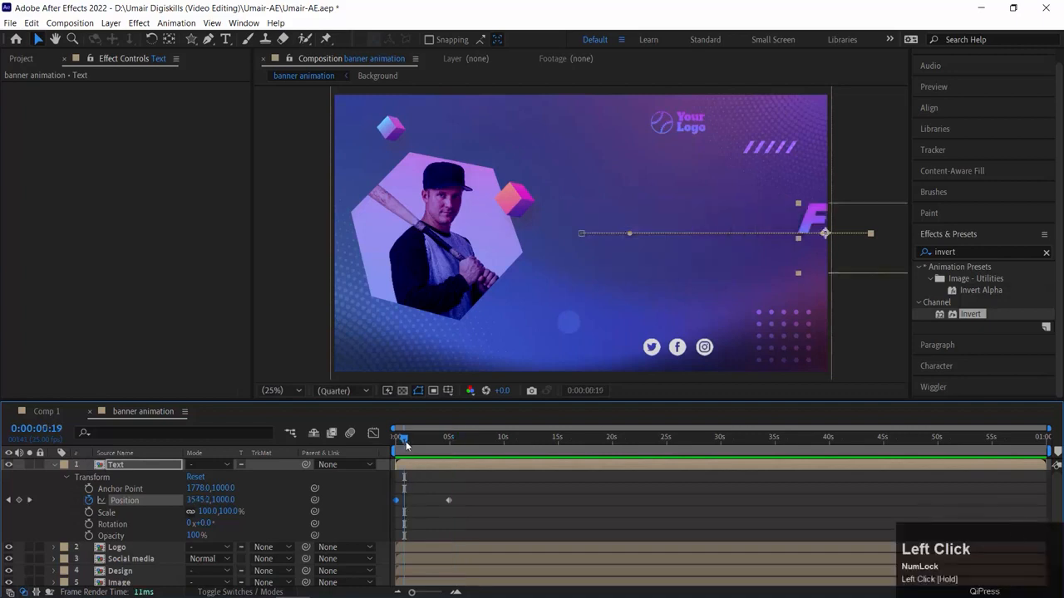
Step: Move the Text layer's final Position keyframe to 0:00:01:00 and play back the slide-in from the start
key("equal")
key("equal")
key("minus")
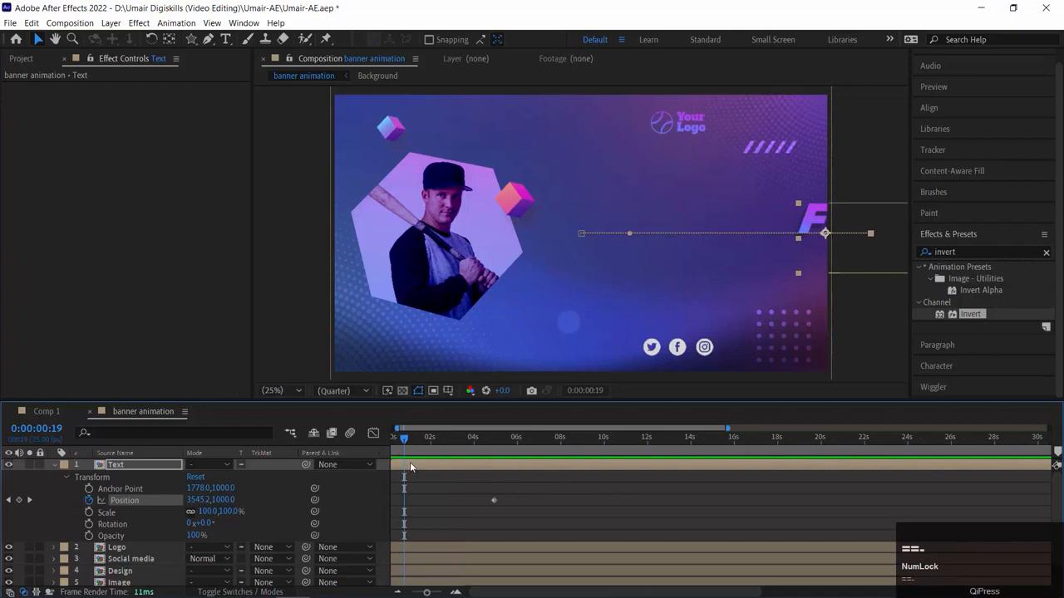
key("Home")
key("equal")
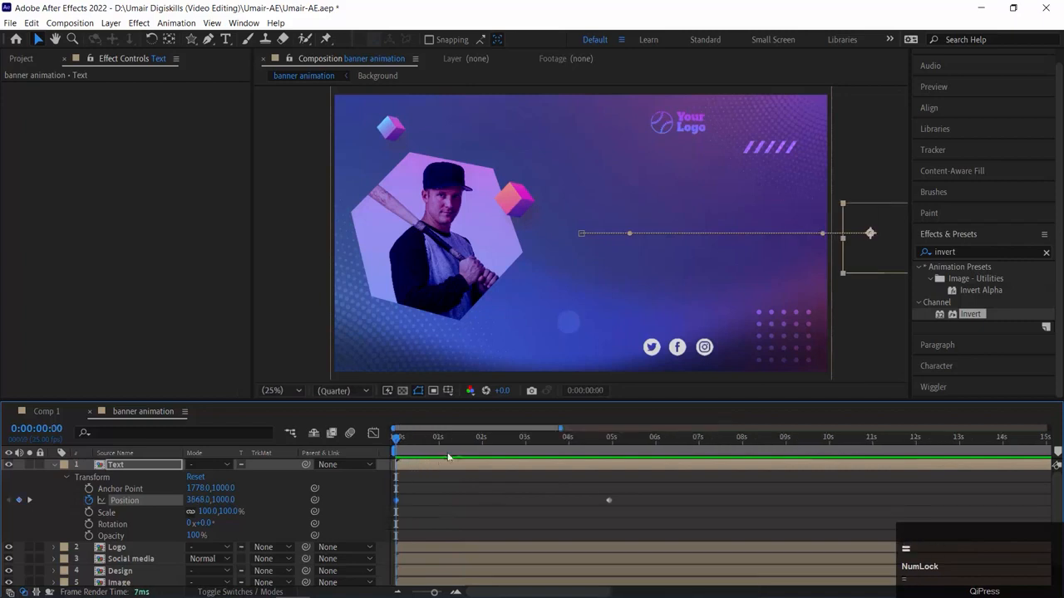
left_click_drag(402, 442, 438, 443)
key("equal")
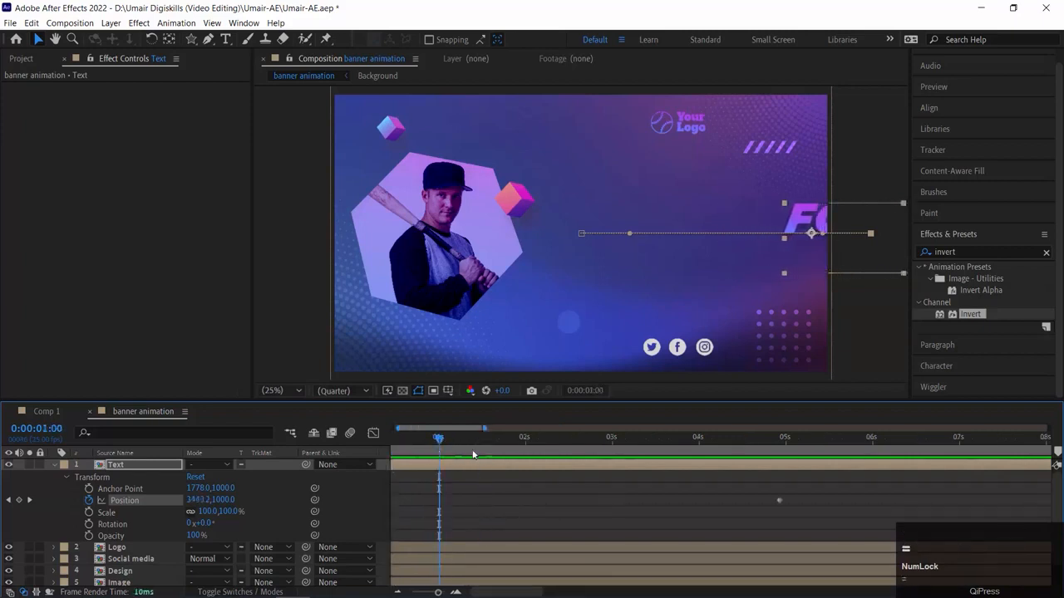
key("equal")
key("equal")
key("equal")
key("equal")
key("minus")
key("minus")
key("minus")
key("minus")
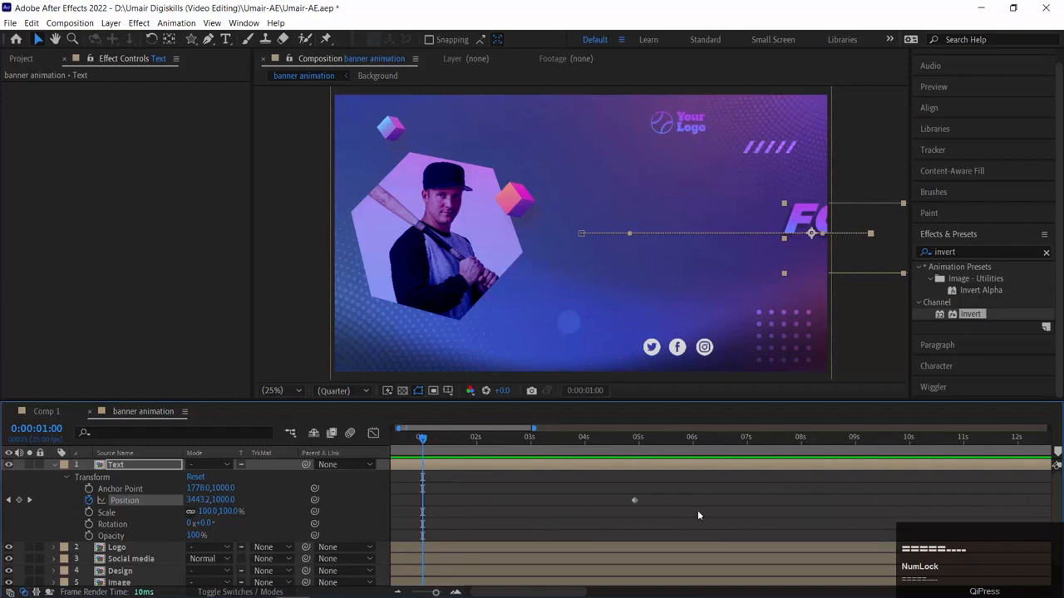
left_click_drag(635, 501, 423, 509)
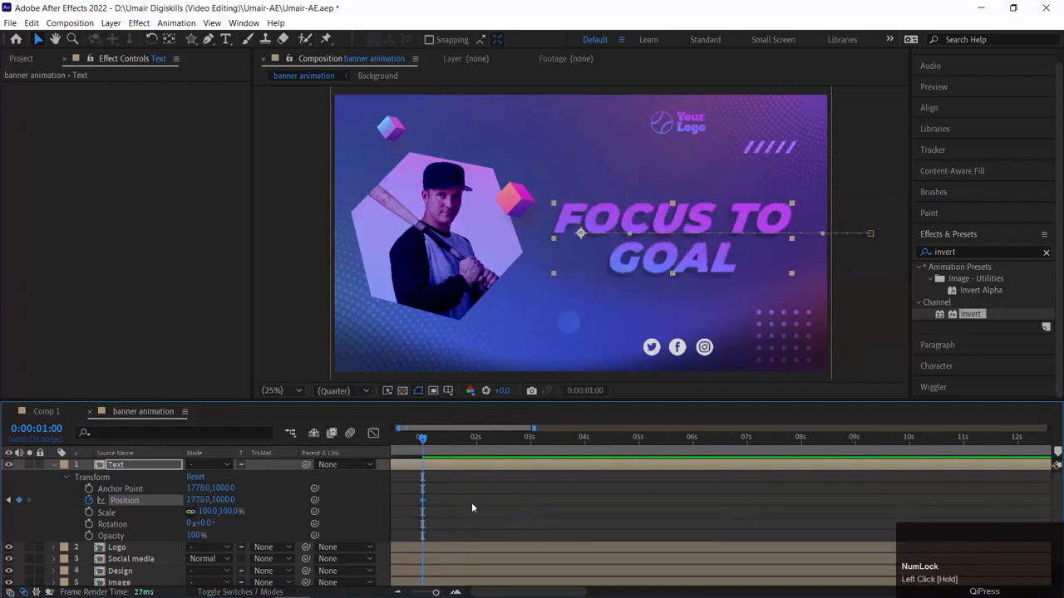
key("Home")
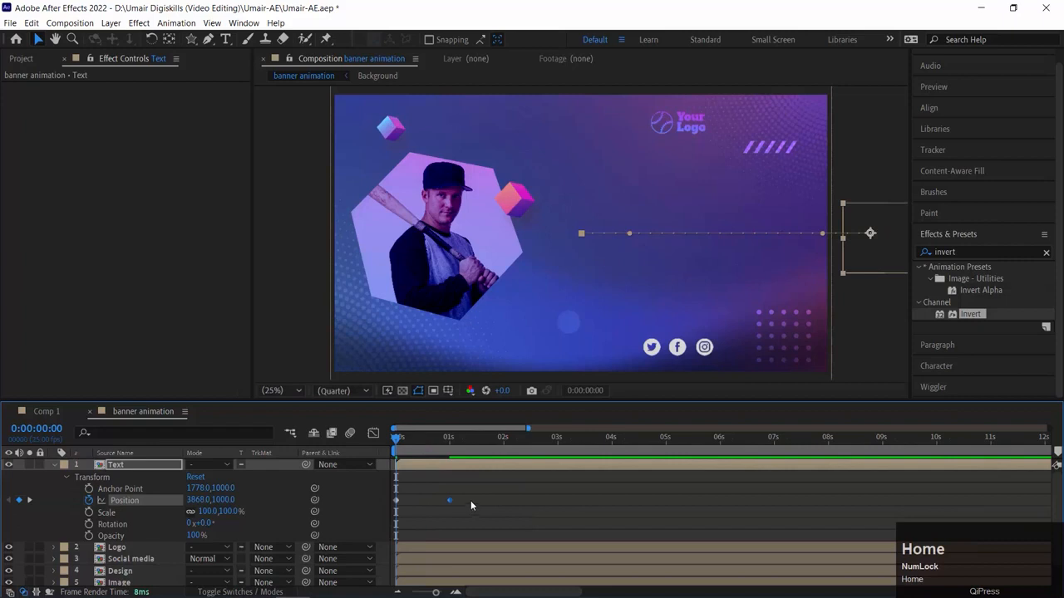
key("space")
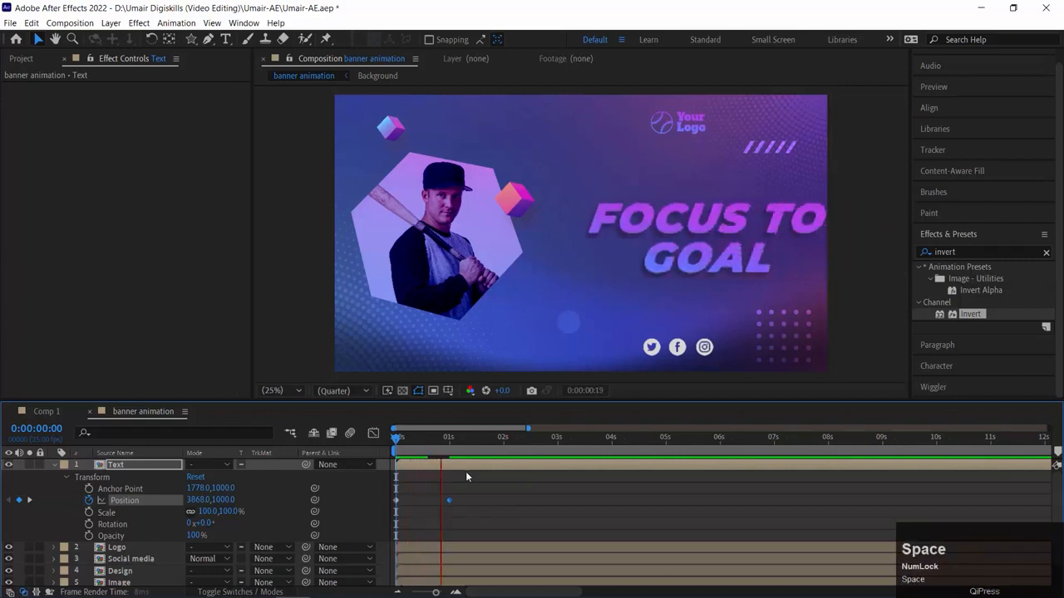
Step: Move the Text layer's final Position keyframe to about half a second and preview the title's slide-in
left_click_drag(428, 435, 421, 440)
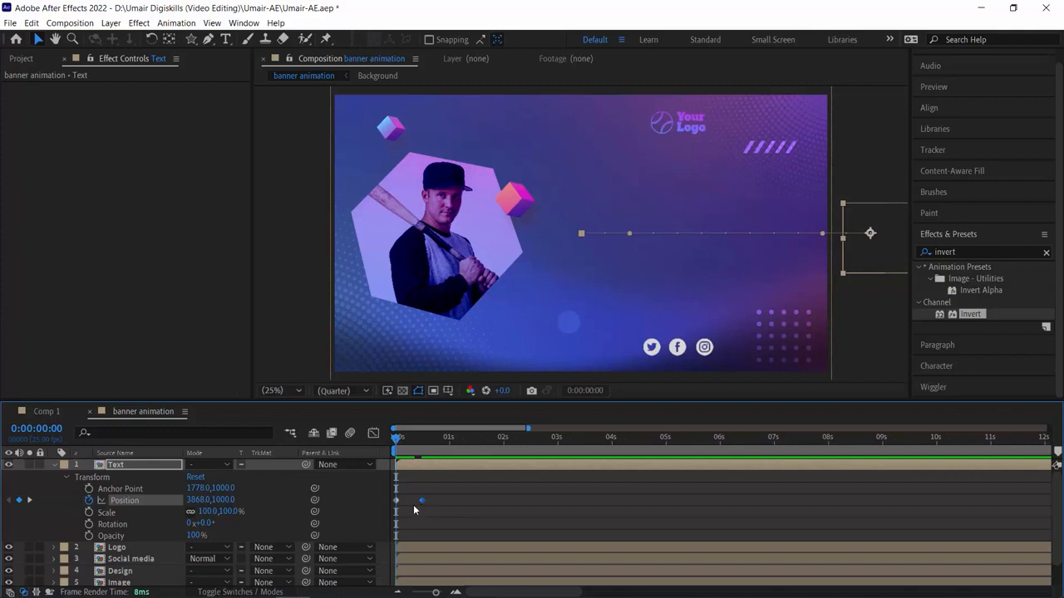
key("space")
Step: Apply Easy Ease Out to the Text layer's final Position keyframe and preview the motion
left_click(424, 502)
right_click(422, 499)
mouse_move(561, 494)
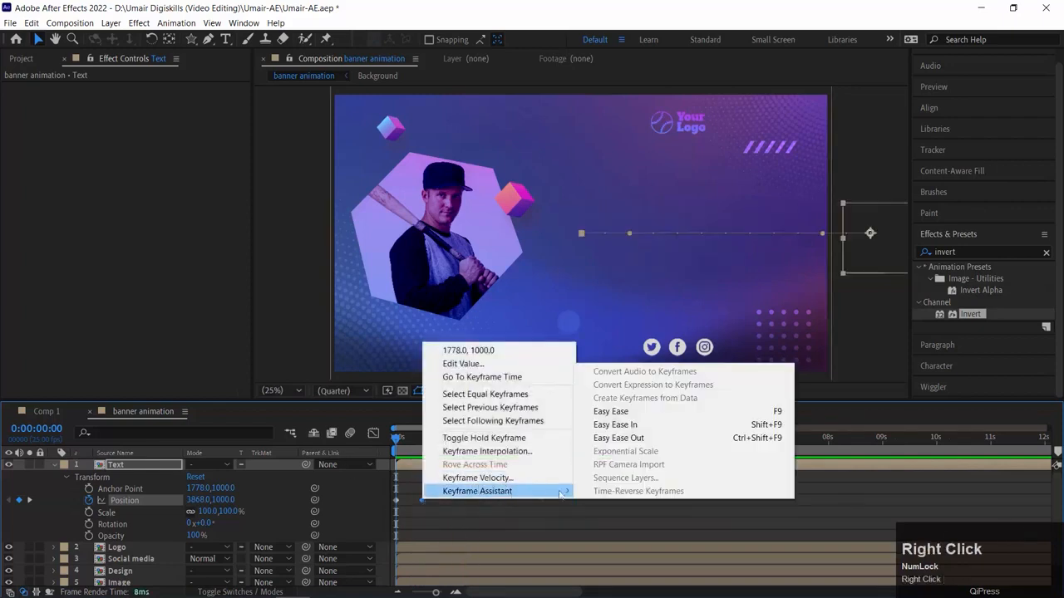
left_click(630, 438)
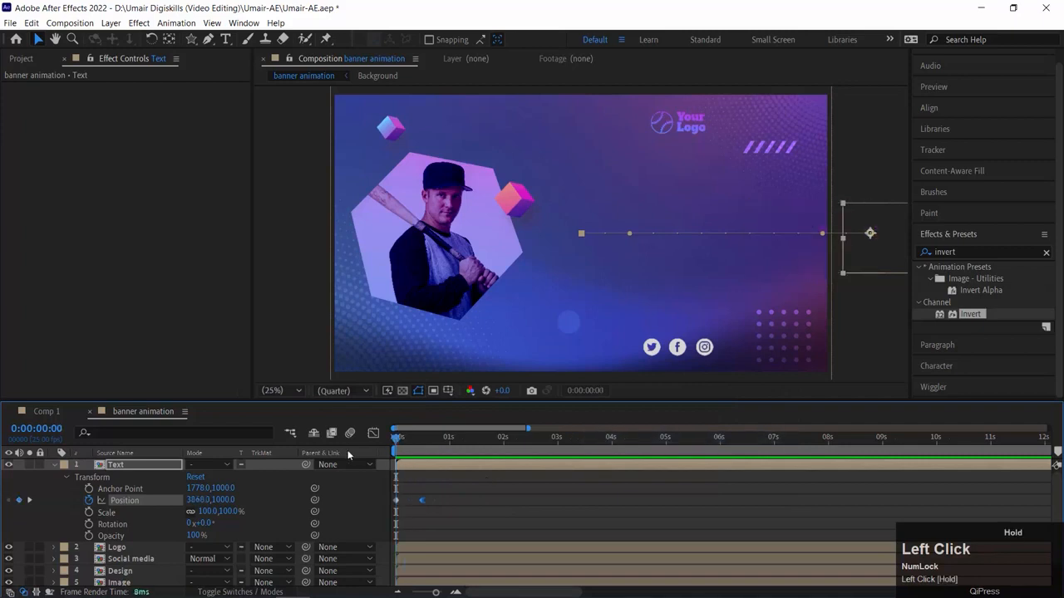
key("space")
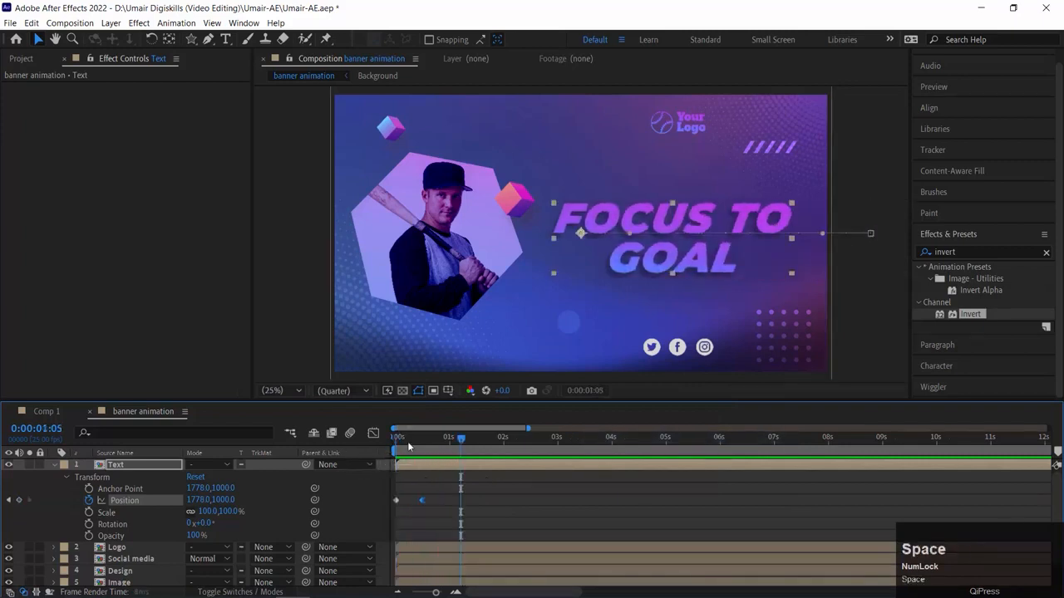
Step: Apply Easy Ease Out to the Text layer's first Position keyframe at 0:00:00:00 and play back the slide-in
left_click(396, 501)
right_click(396, 501)
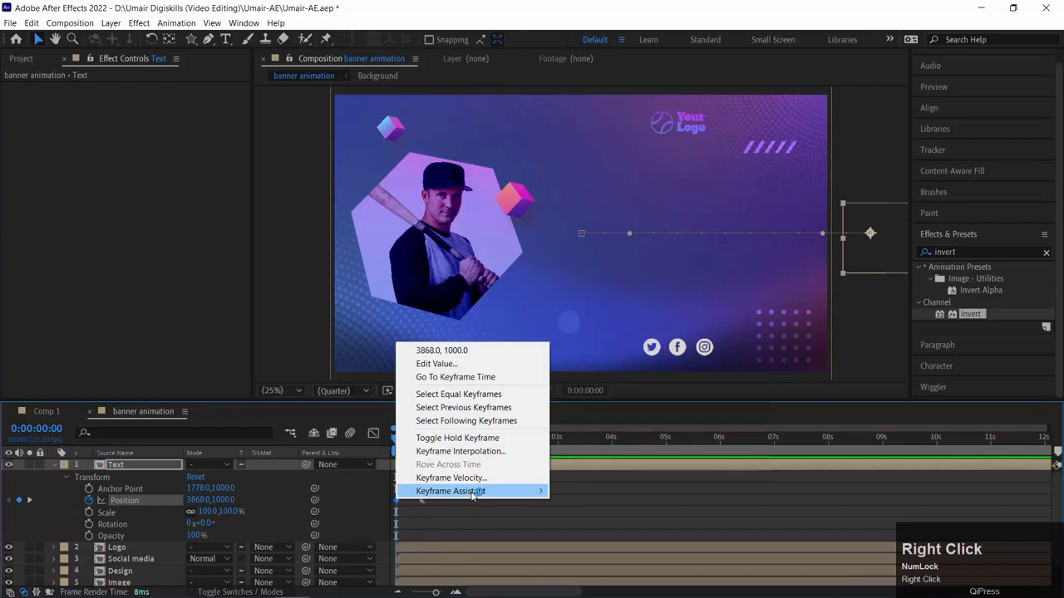
mouse_move(499, 491)
left_click(670, 445)
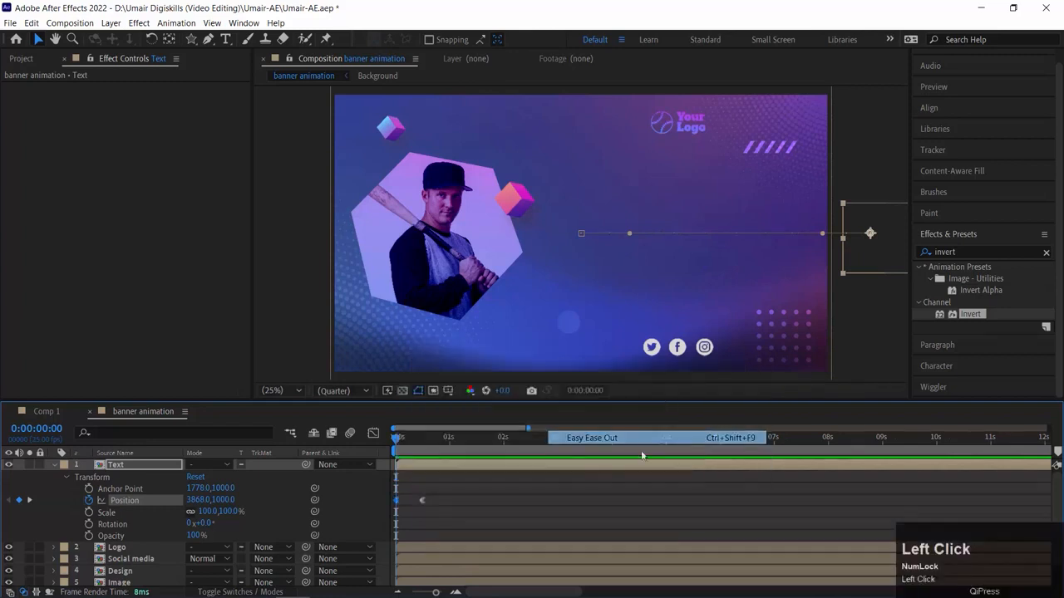
key("space")
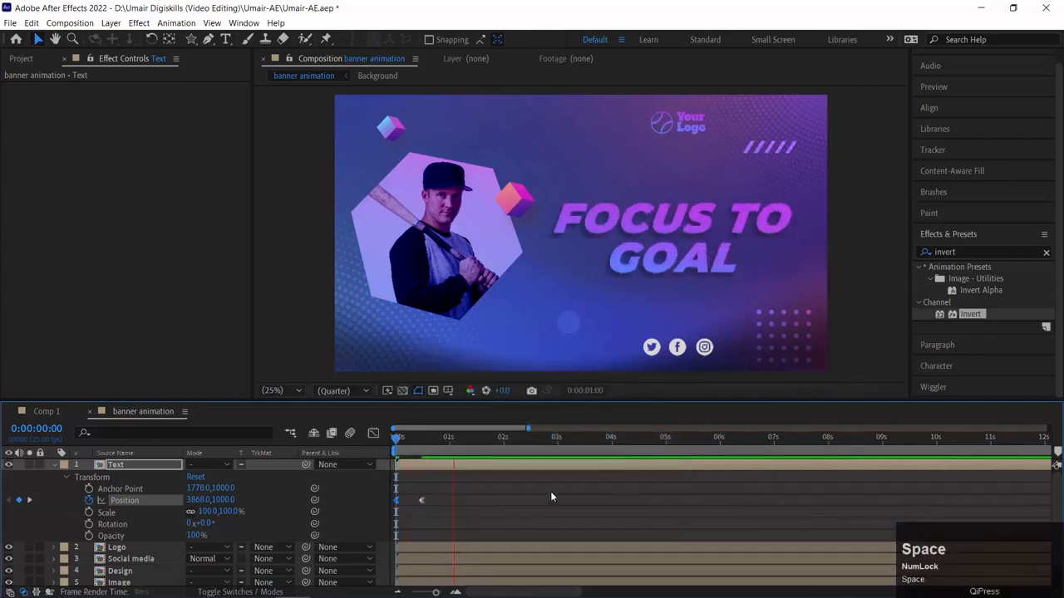
key("space")
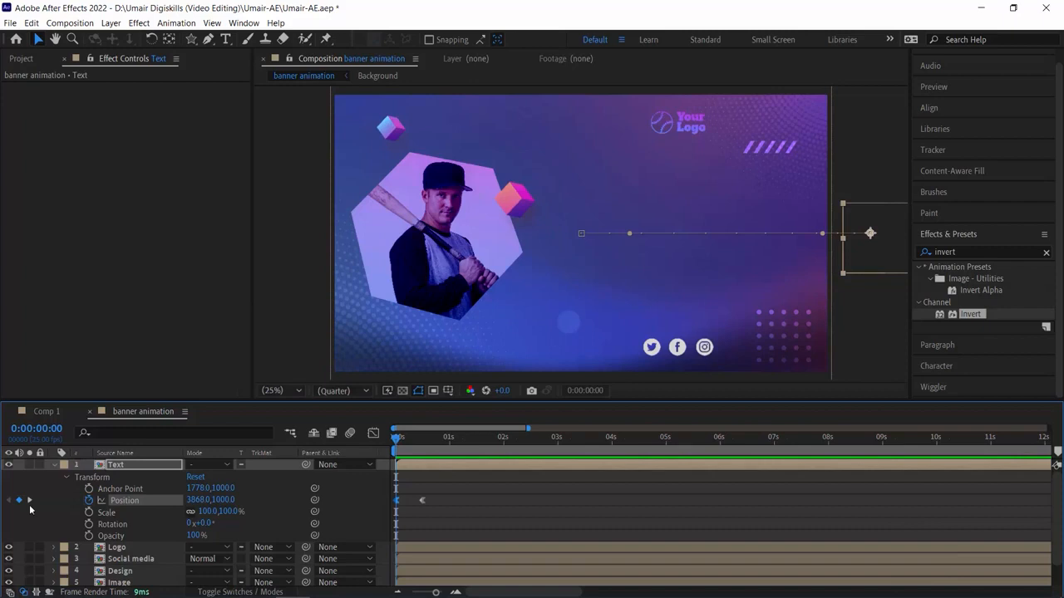
Step: Collapse the Text layer's properties and play the animation up to 0:00:00:22
left_click(55, 465)
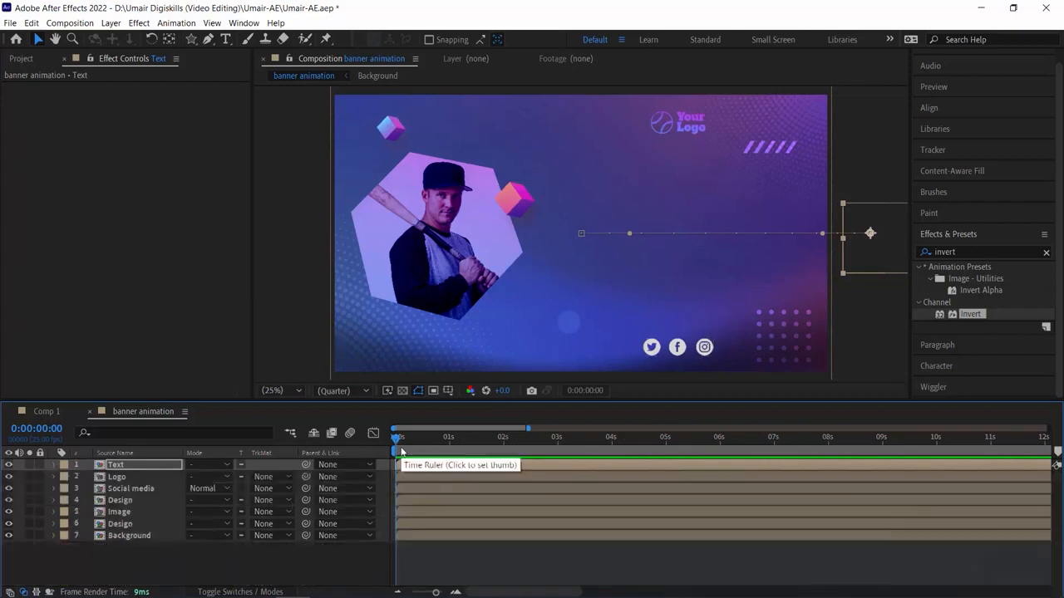
key("space")
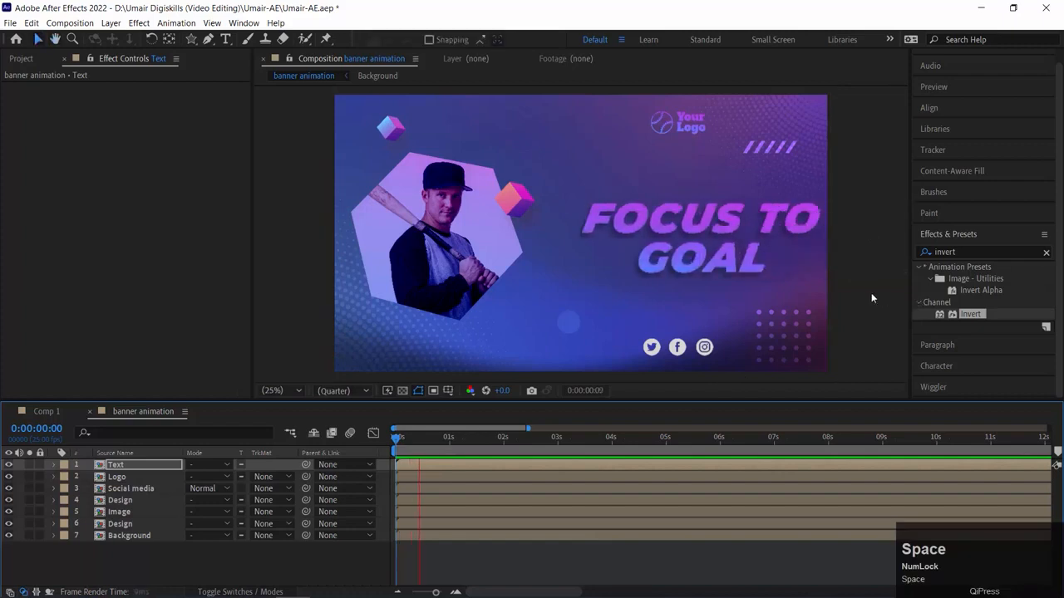
key("space")
Step: Toggle the Image layer's visibility off and back on to identify its content in the banner
left_click(120, 499)
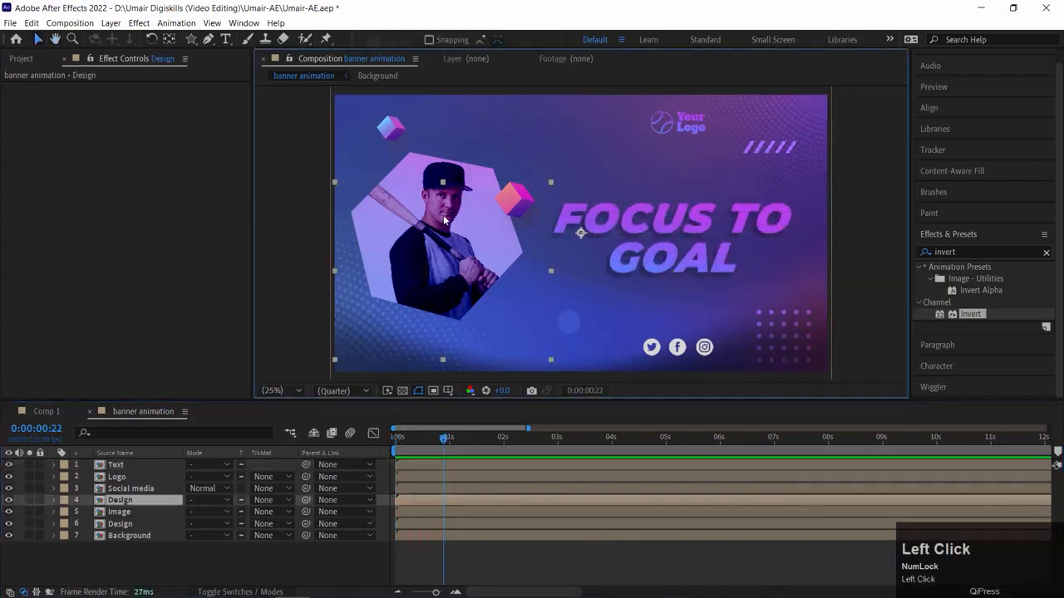
left_click(8, 512)
left_click(8, 512)
key("ctrl+z")
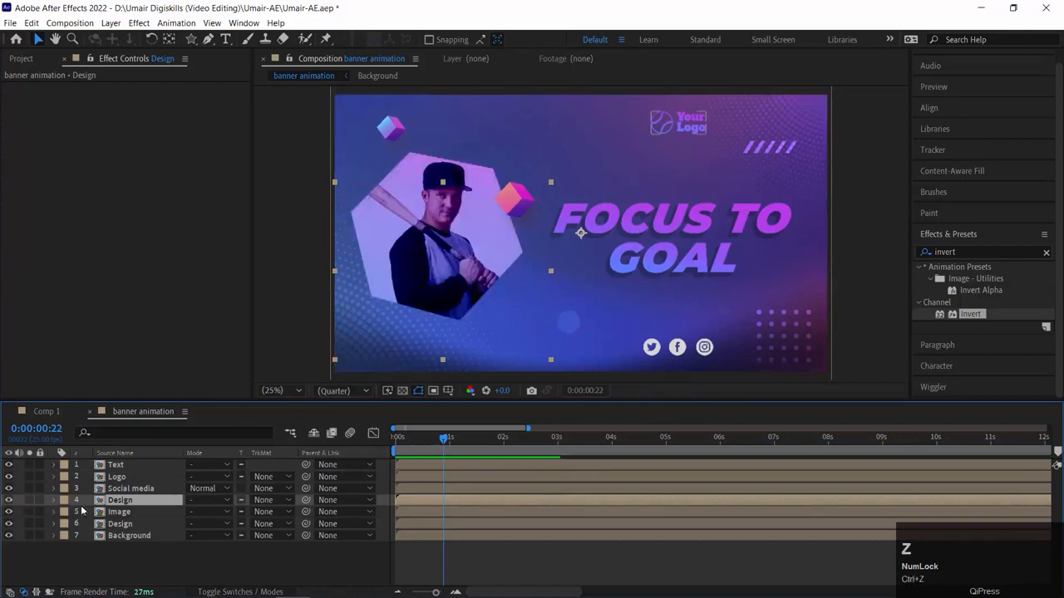
Step: Shift the Image layer in time so it starts at 0:00:00:22, playing back to check its timing against the title
left_click(413, 512)
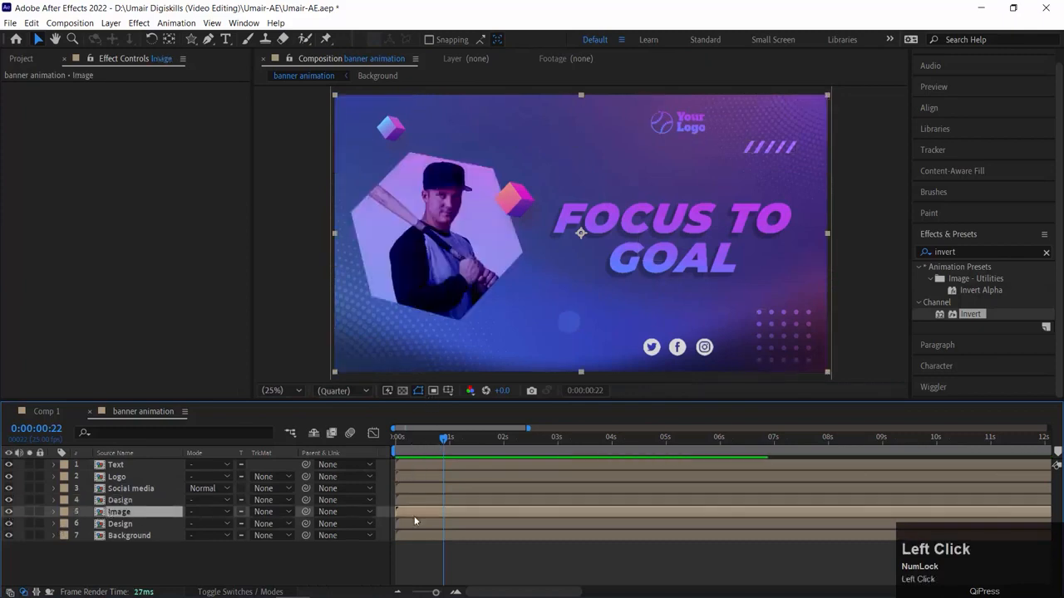
left_click_drag(425, 511, 460, 510)
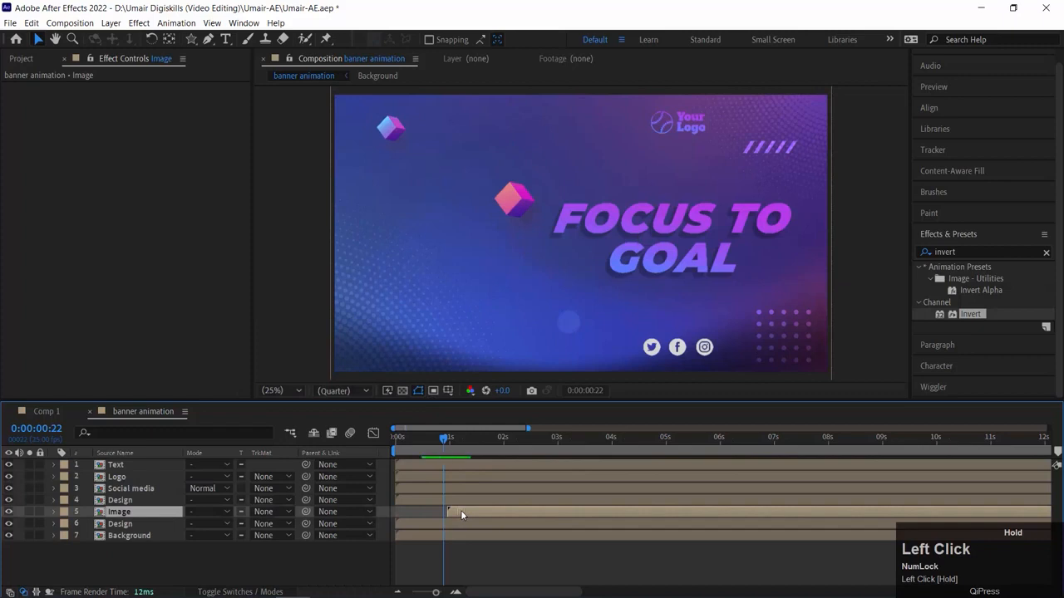
left_click_drag(434, 441, 397, 437)
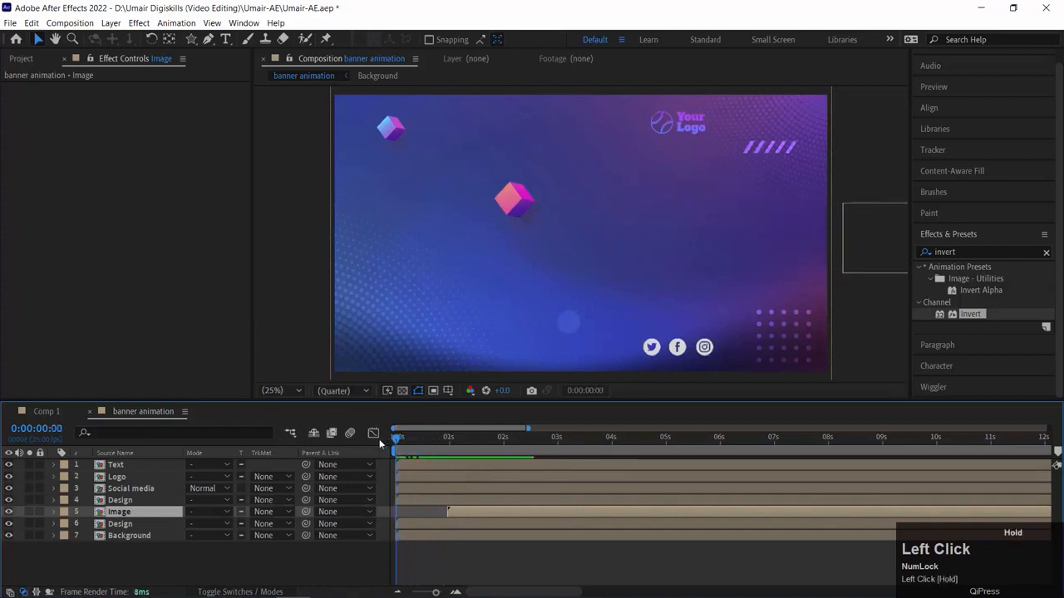
key("space")
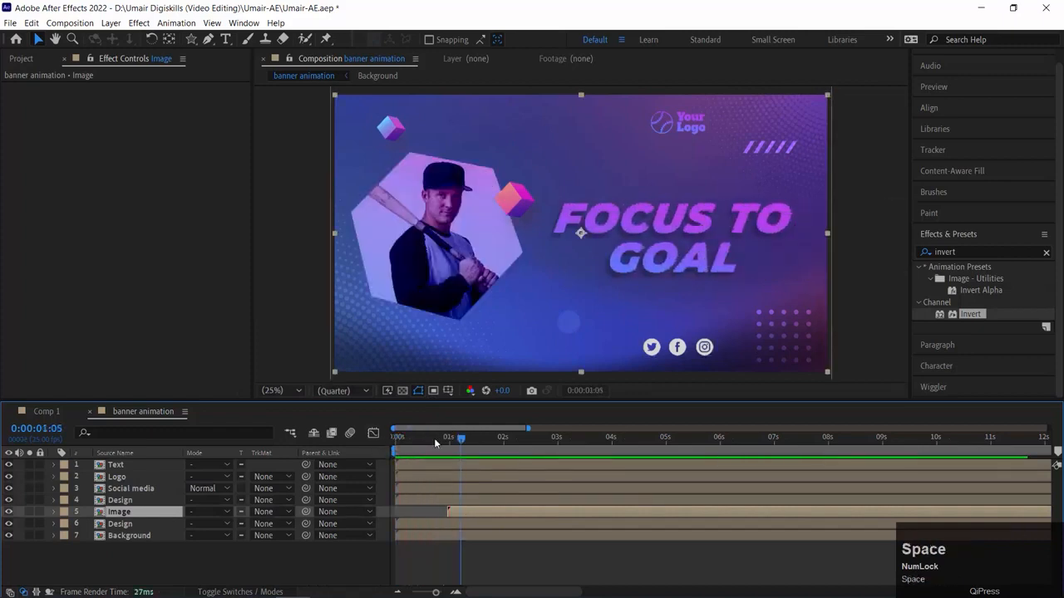
left_click(383, 447)
key("space")
left_click(474, 438)
mouse_move(423, 438)
left_mouse_down()
mouse_move(435, 464)
mouse_move(438, 439)
mouse_move(398, 442)
mouse_move(444, 441)
left_mouse_up()
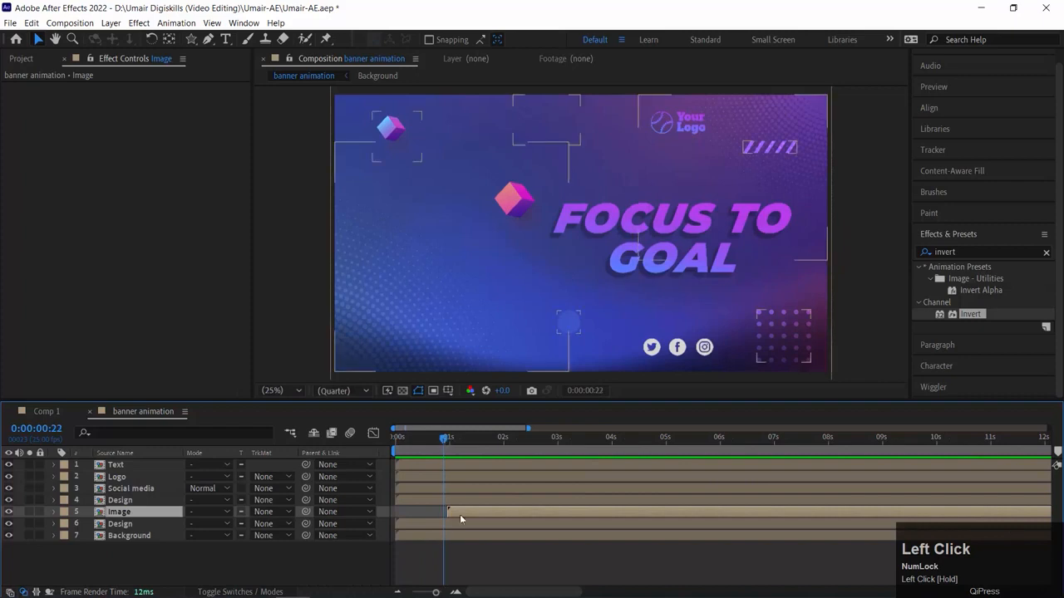
left_click_drag(460, 507, 459, 506)
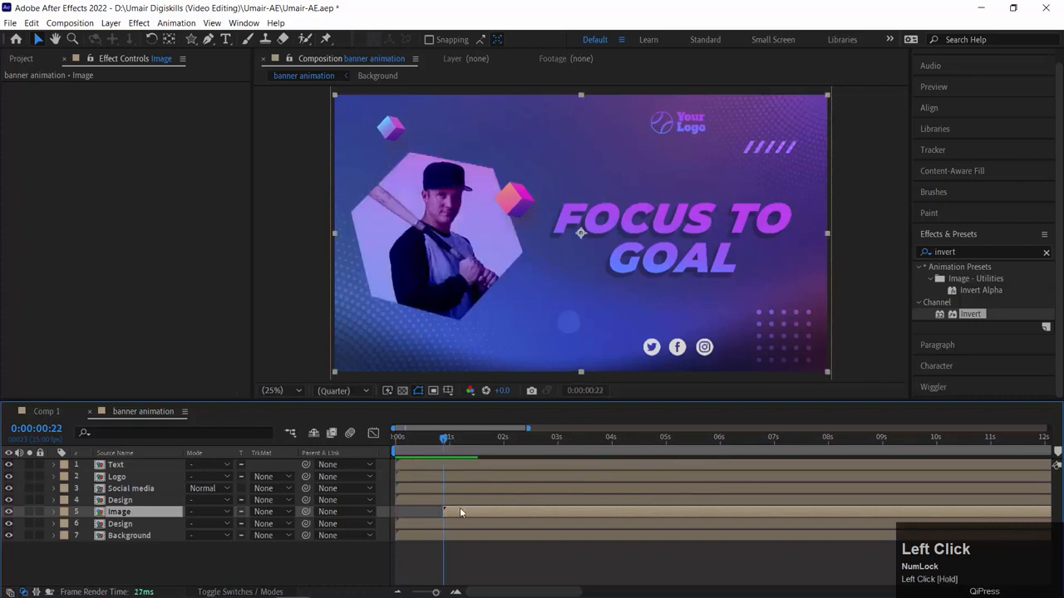
Step: Add Scale and Rotation keyframes to the Image layer at 0:00:01:07, keeping 100% scale and 0° rotation
key("equal")
key("equal")
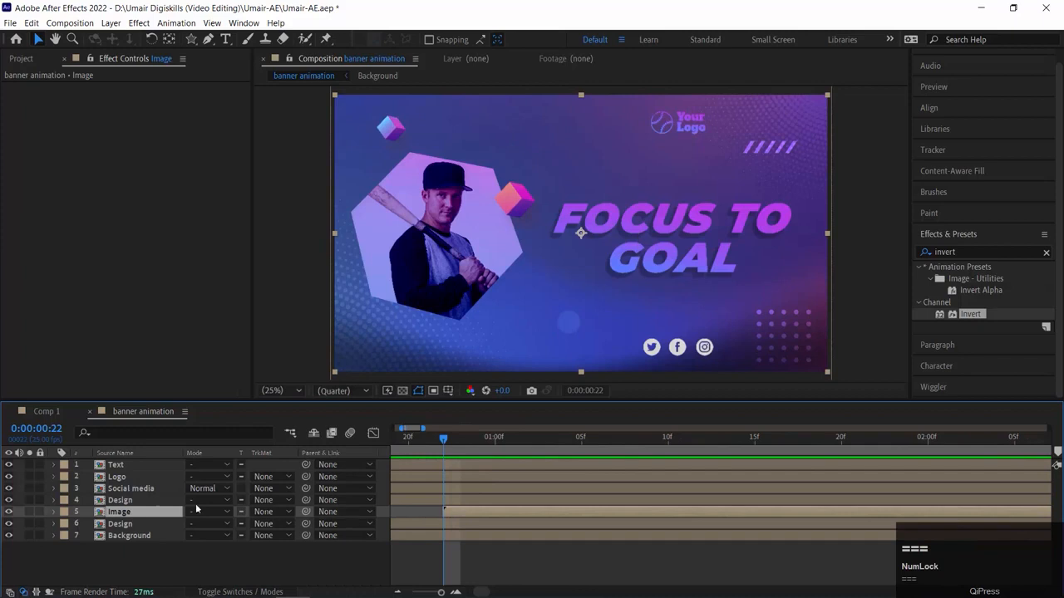
left_click(53, 512)
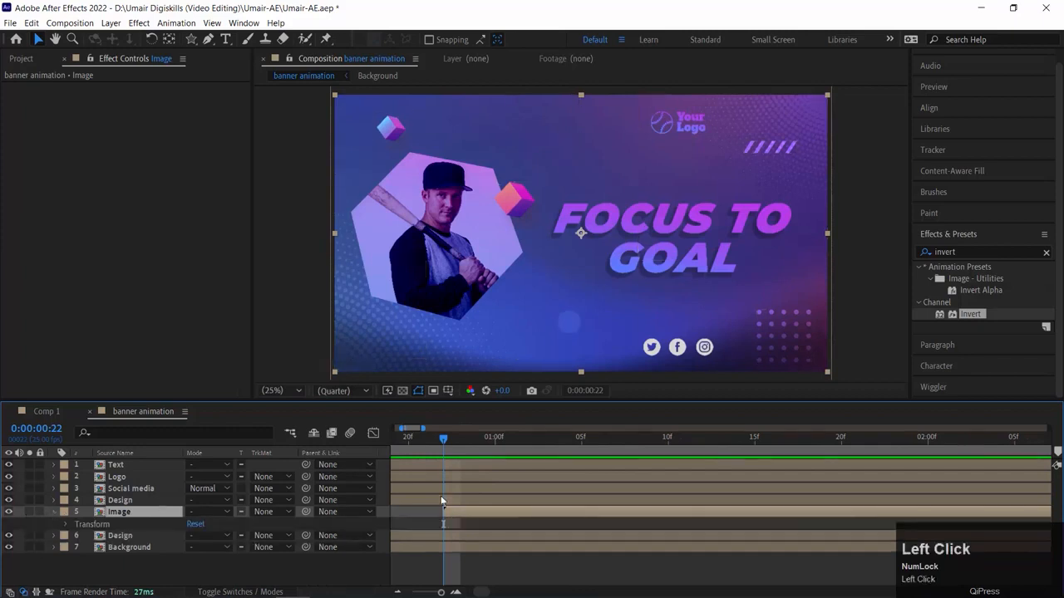
left_click(66, 524)
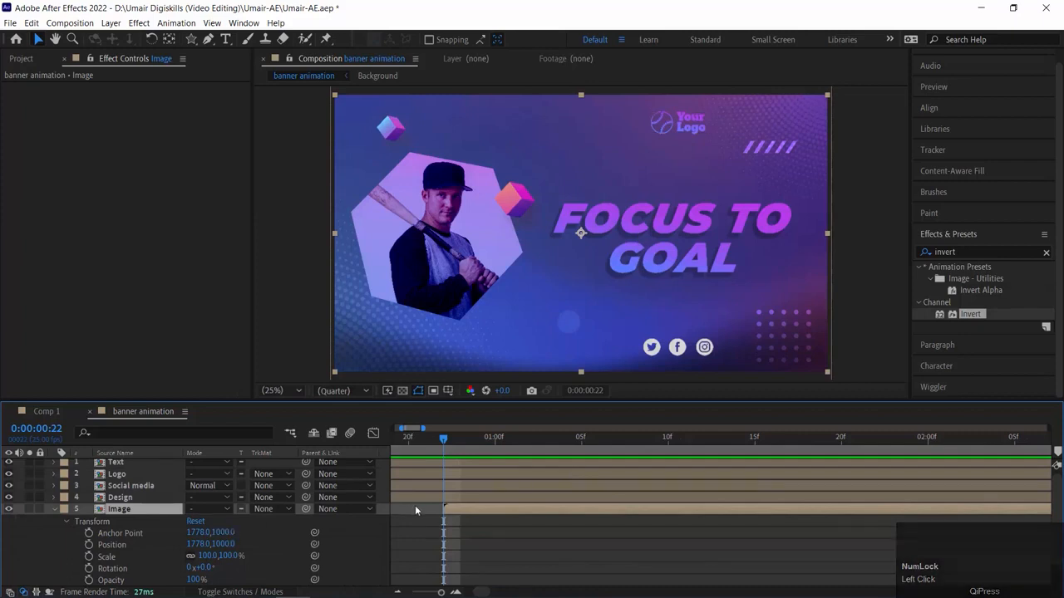
scroll(415, 509, "down", 1)
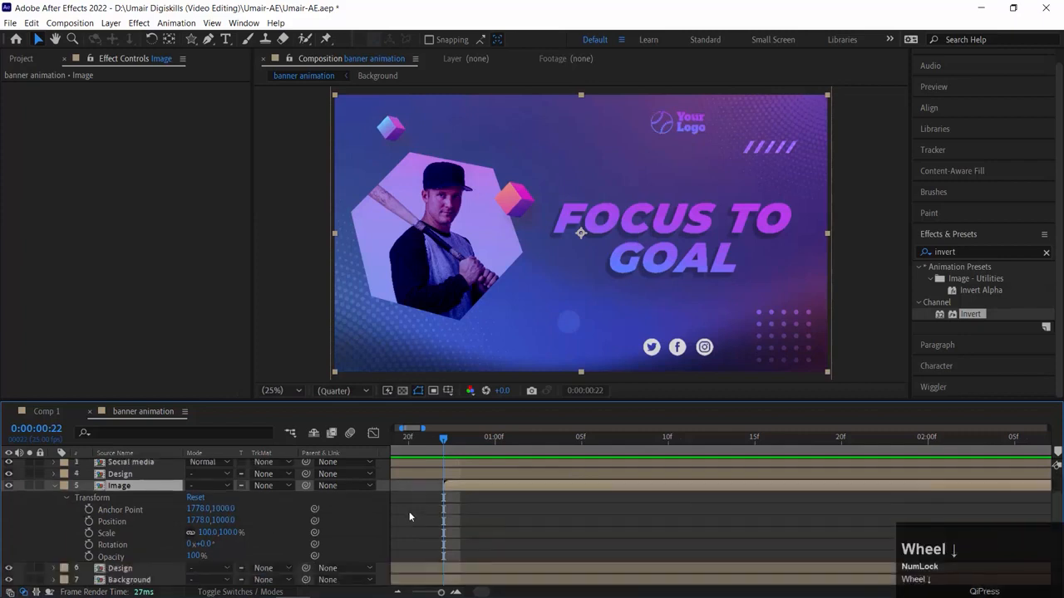
left_click(464, 484)
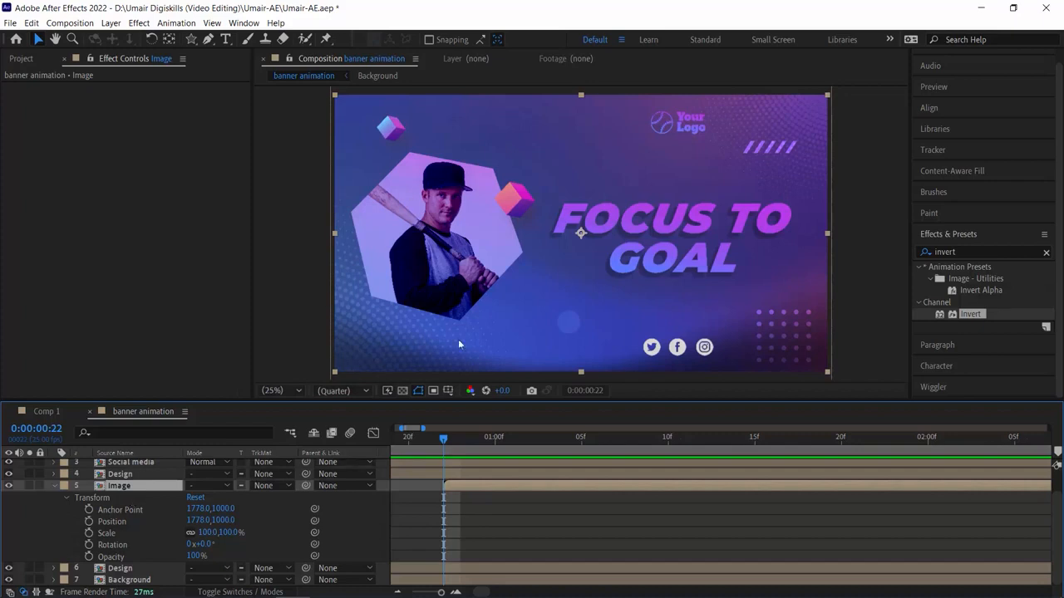
key("ctrl+shift+Left")
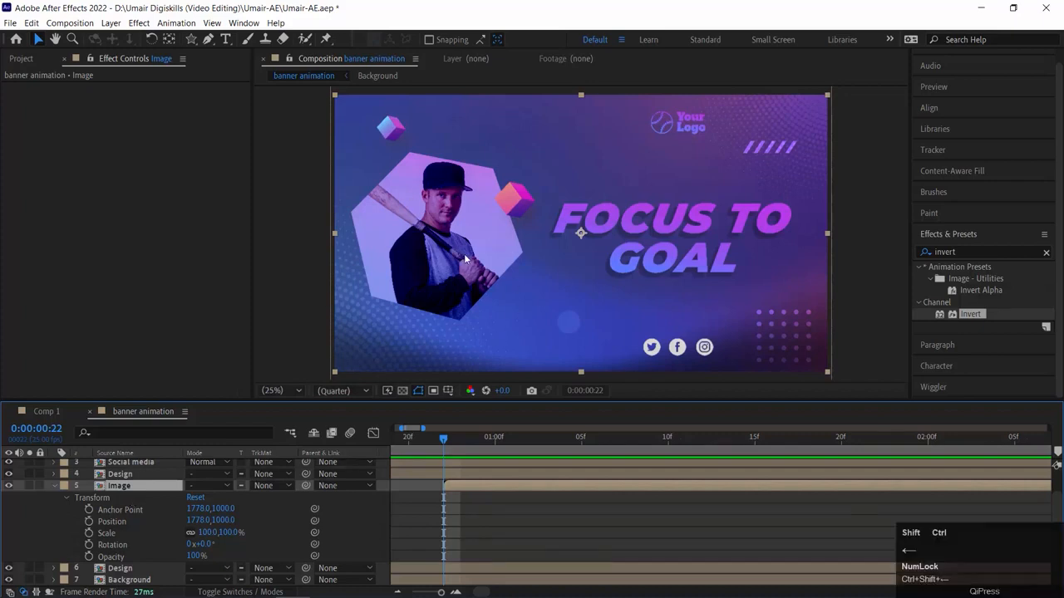
key("ctrl+shift+Right")
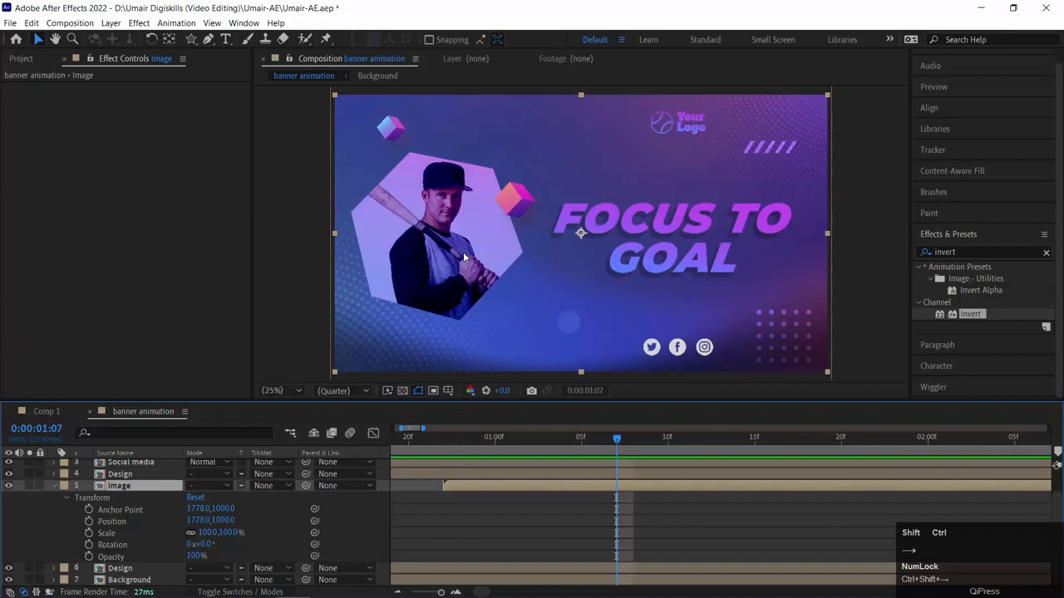
left_click(89, 533)
left_click(89, 545)
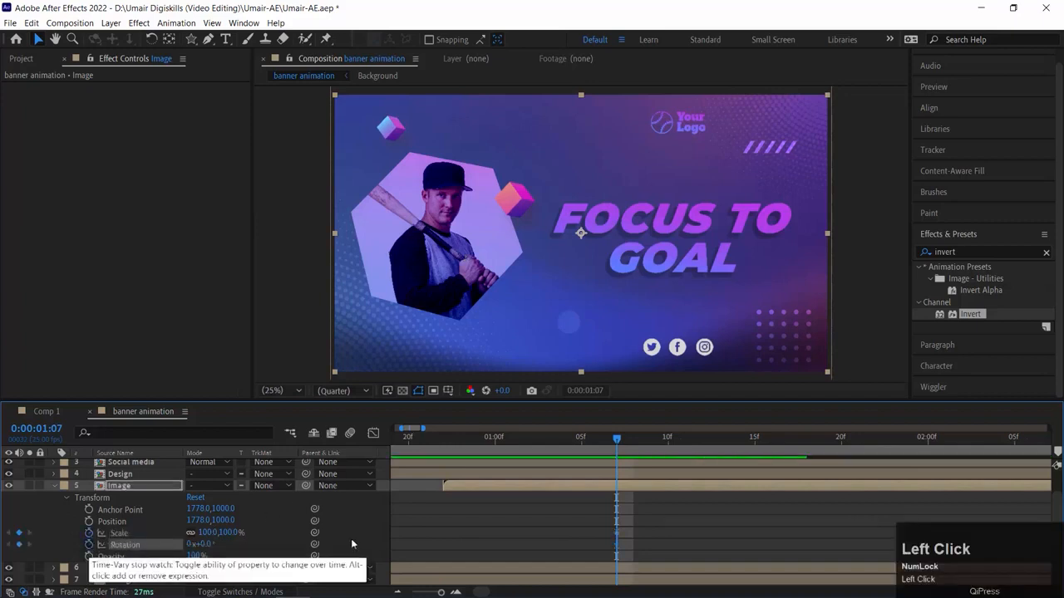
Step: Trim the start of the Image layer to 0:00:01:07
key("ctrl+z")
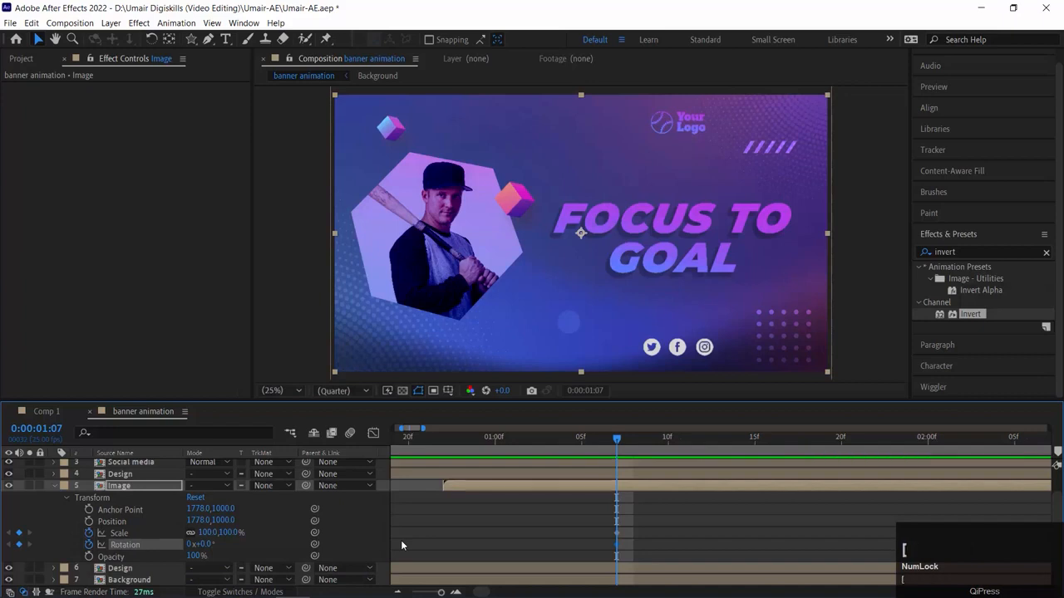
key("alt+bracketleft")
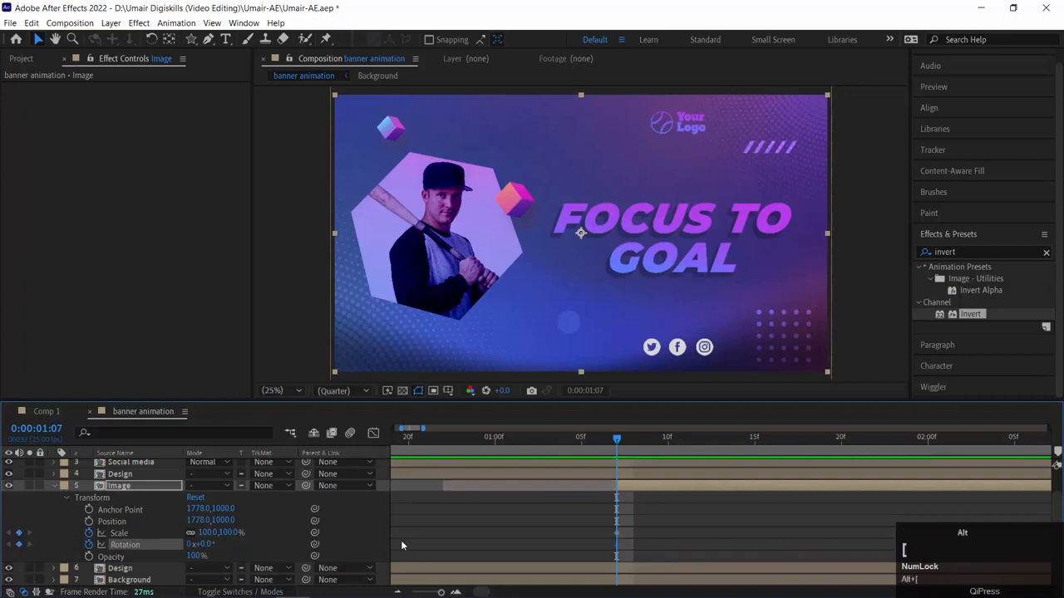
Step: Undo the last trim of the Image layer and set the current time to 0:00:00:22
key("ctrl+z")
left_click_drag(470, 441, 442, 442)
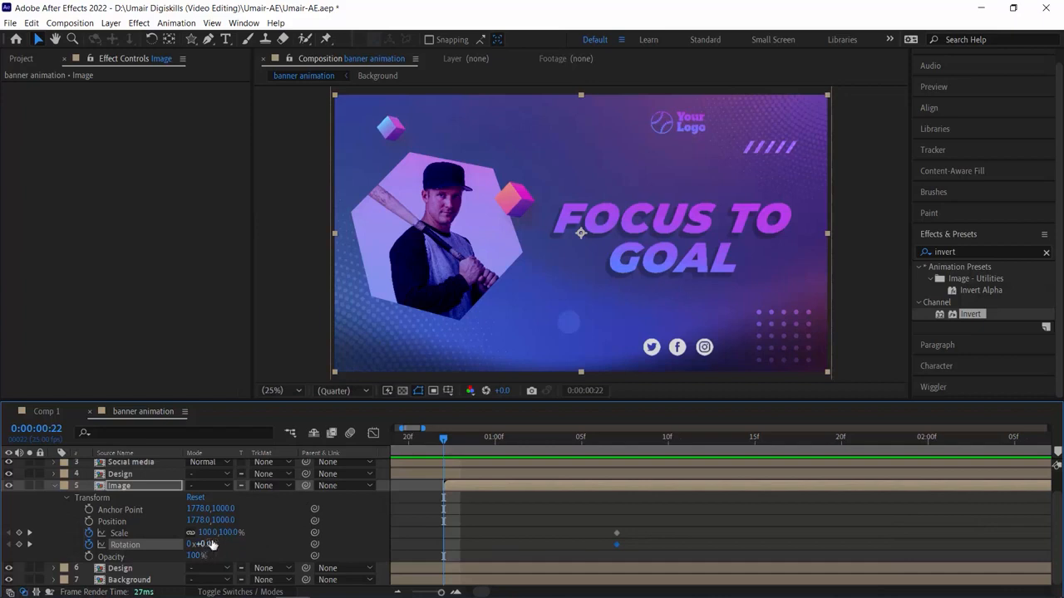
left_click(208, 533)
left_click_drag(210, 538, 154, 535)
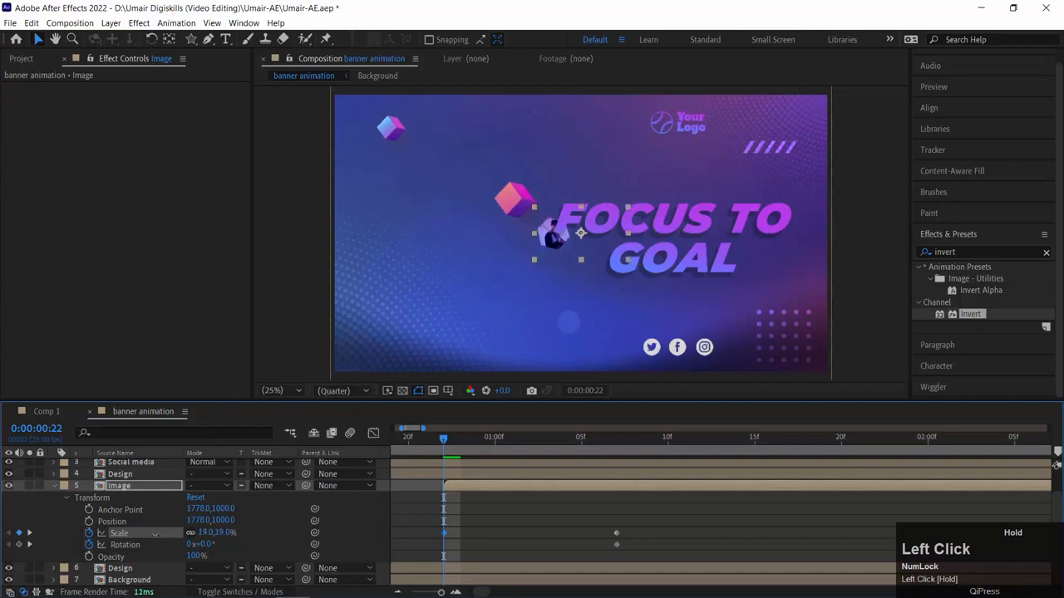
key("ctrl+z")
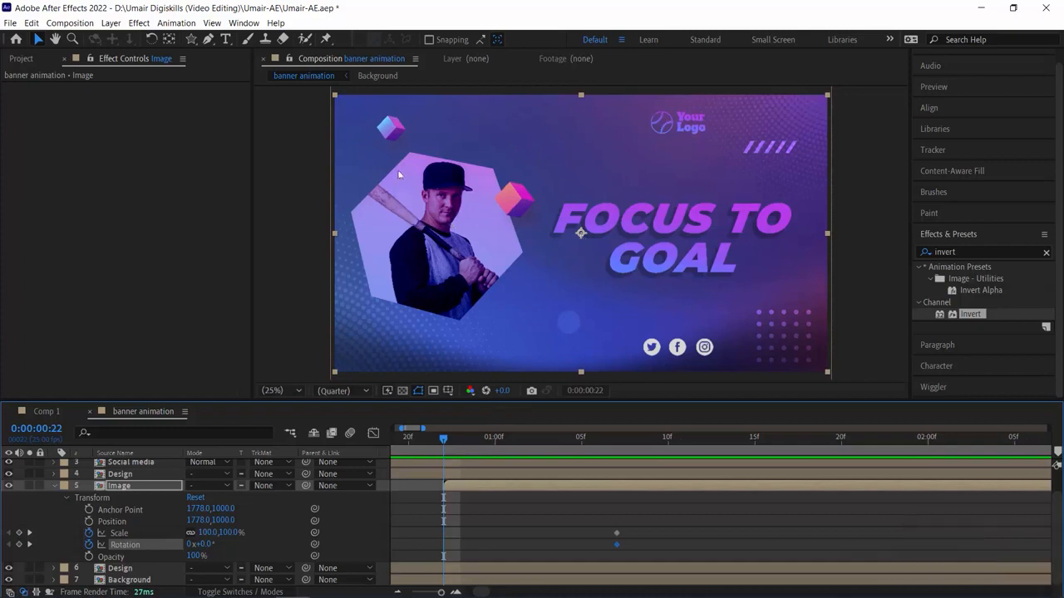
Step: Move the Image layer's anchor point onto the middle of the player hexagon, at about 766, 1008
left_click(169, 39)
left_click_drag(582, 235, 448, 237)
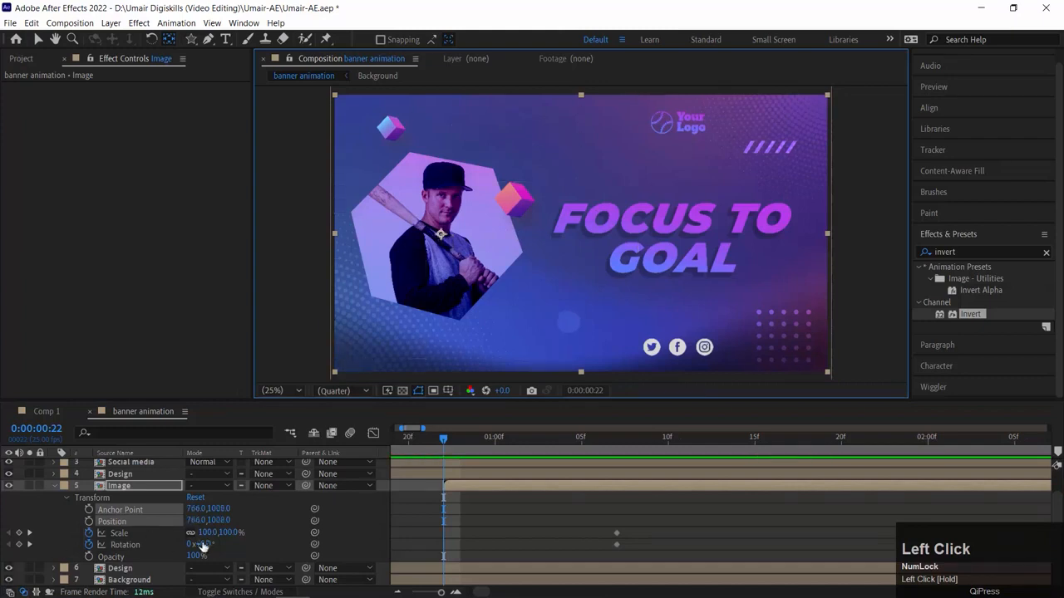
Step: Set the Image layer's Scale to 2% and add a 0° Rotation keyframe at 0:00:00:22, then scrub through the growth
left_click_drag(209, 532, 150, 544)
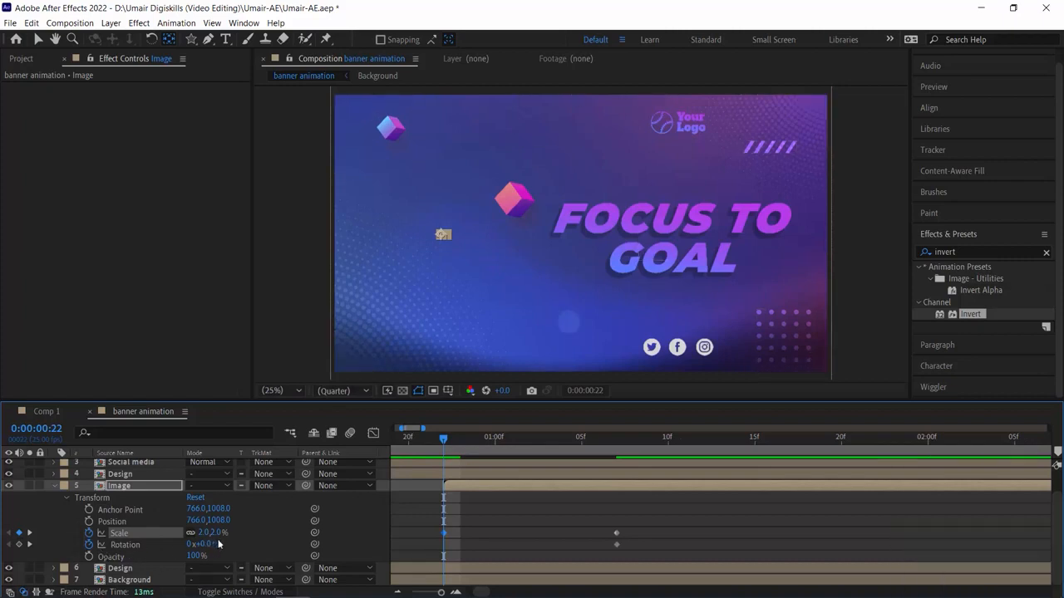
left_click(25, 545)
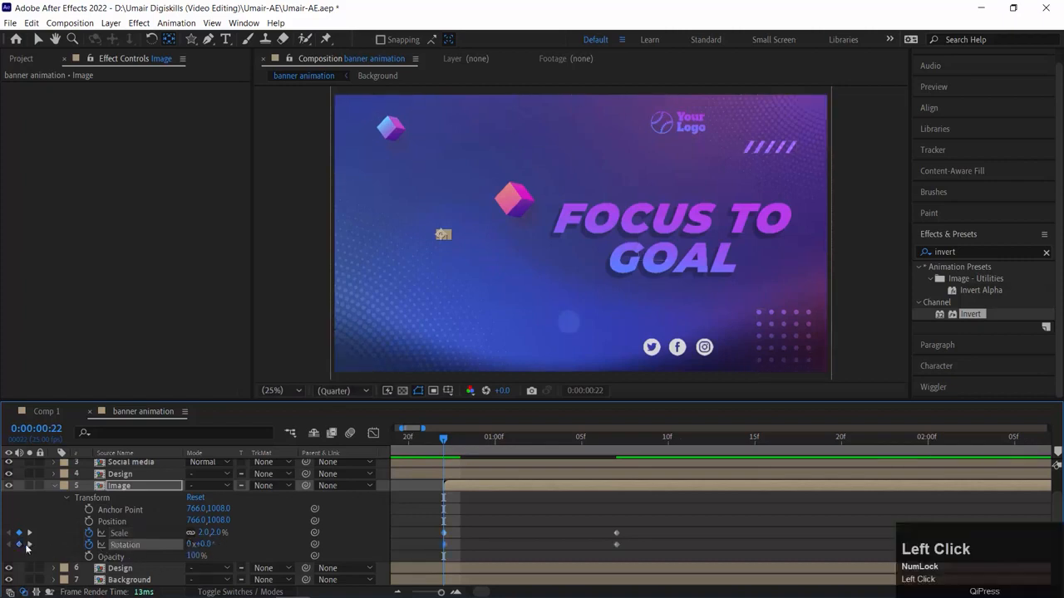
left_click_drag(443, 438, 545, 446)
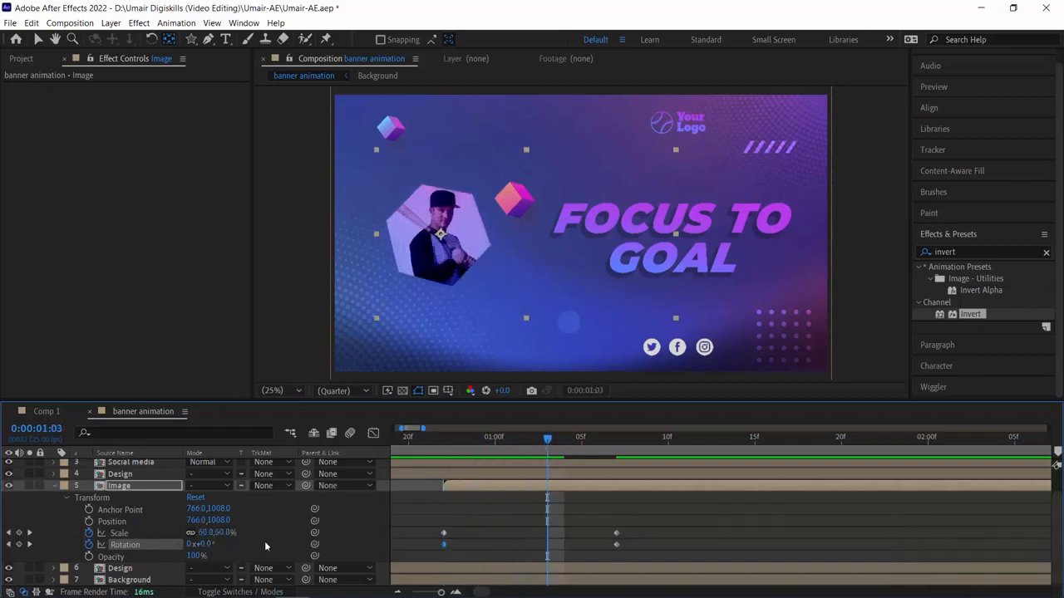
Step: Shift the Image layer's ending Rotation keyframe five frames earlier and set its Rotation at 0:00:00:22 to 218°
left_click_drag(615, 547, 530, 546)
left_click_drag(528, 451, 442, 466)
left_click_drag(205, 544, 229, 546)
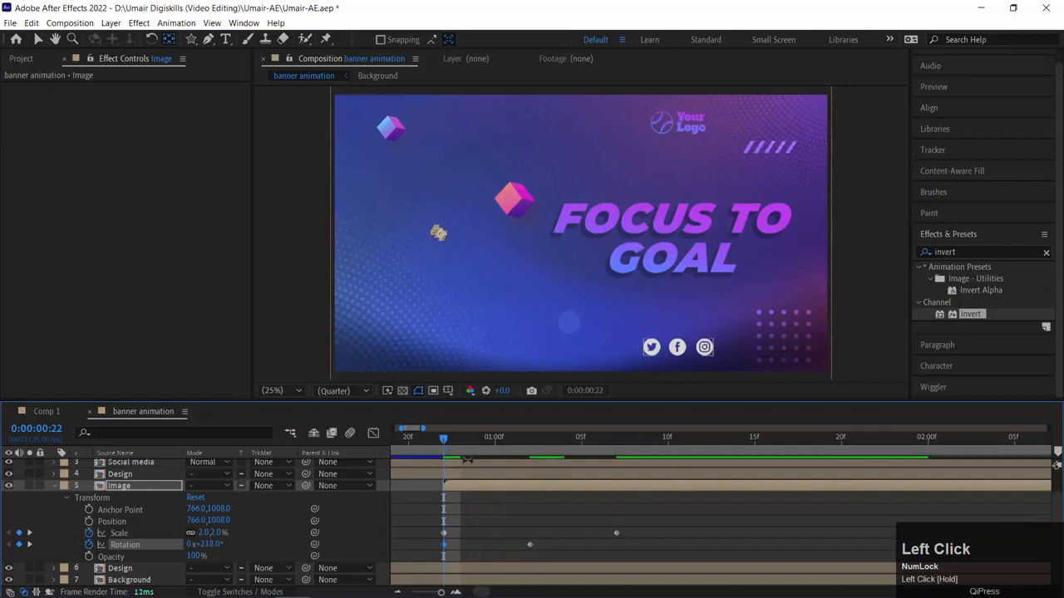
Step: Play back the Image layer's scale and rotation entrance from 0:00:00:22
key("space")
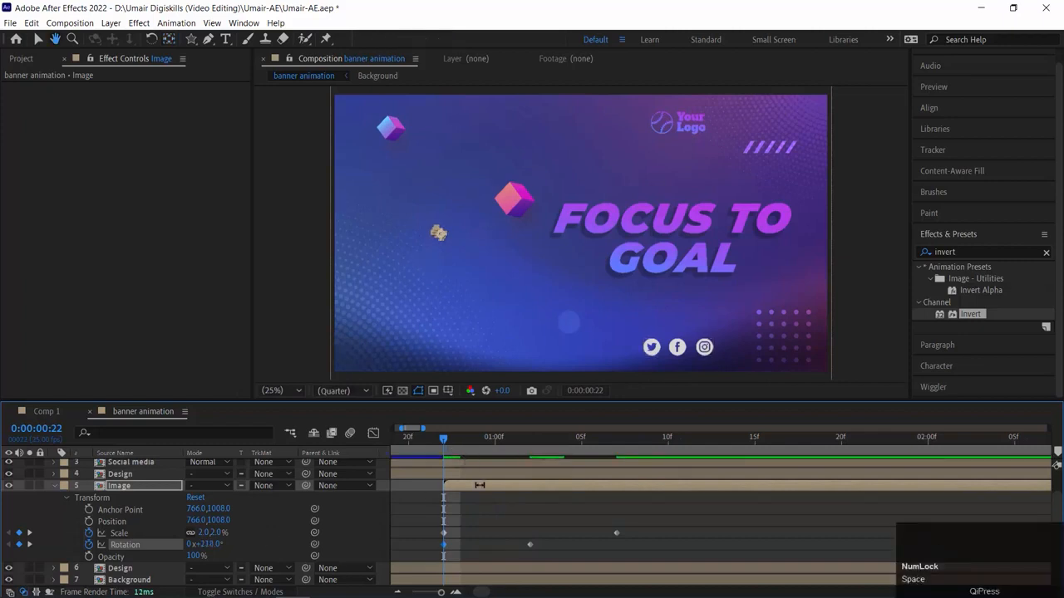
left_click(448, 434)
key("space")
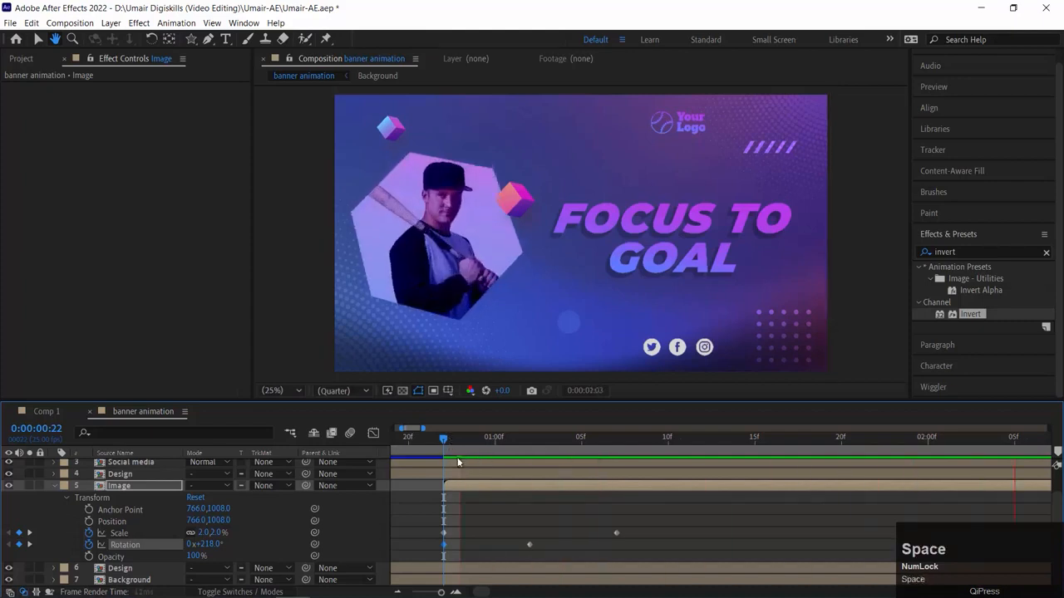
left_click(458, 494)
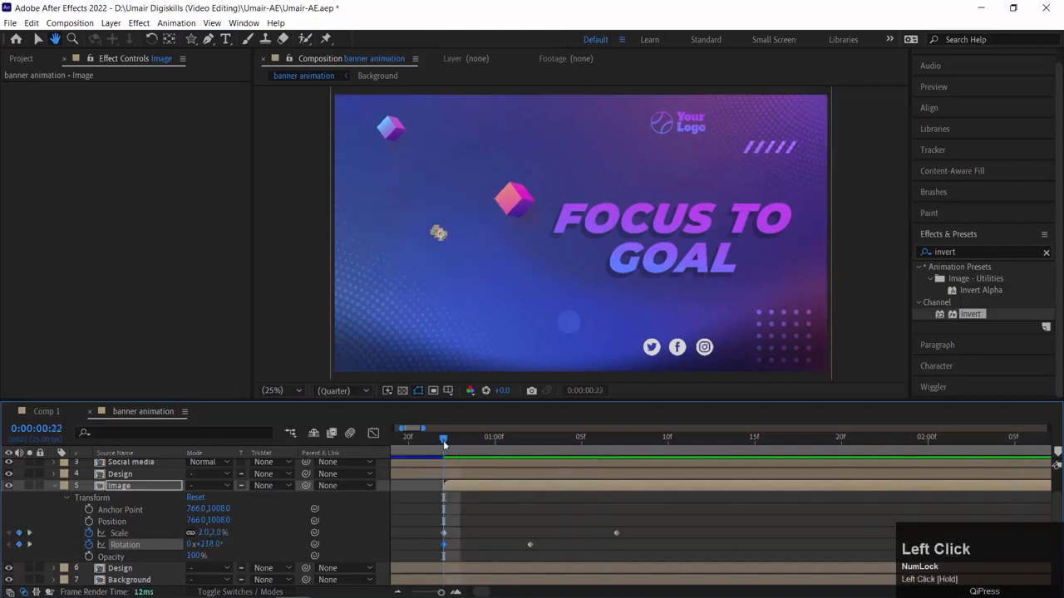
Step: Step frame by frame from 0:00:00:22 to examine when the Image layer's rotation ends relative to its scaling
key("ctrl")
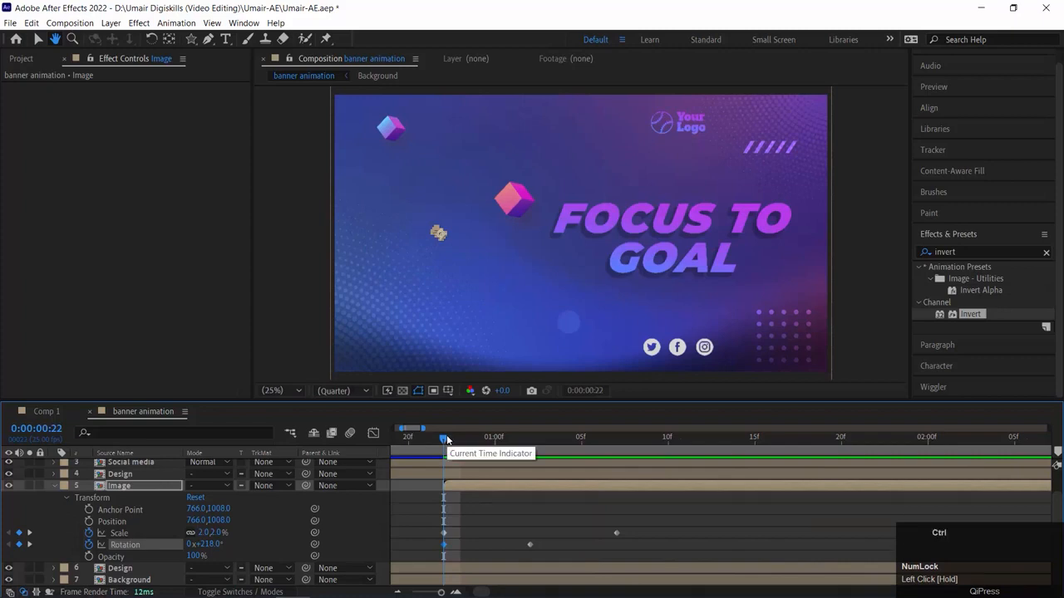
key("ctrl+Right")
key("ctrl+Right")
key("ctrl+Right")
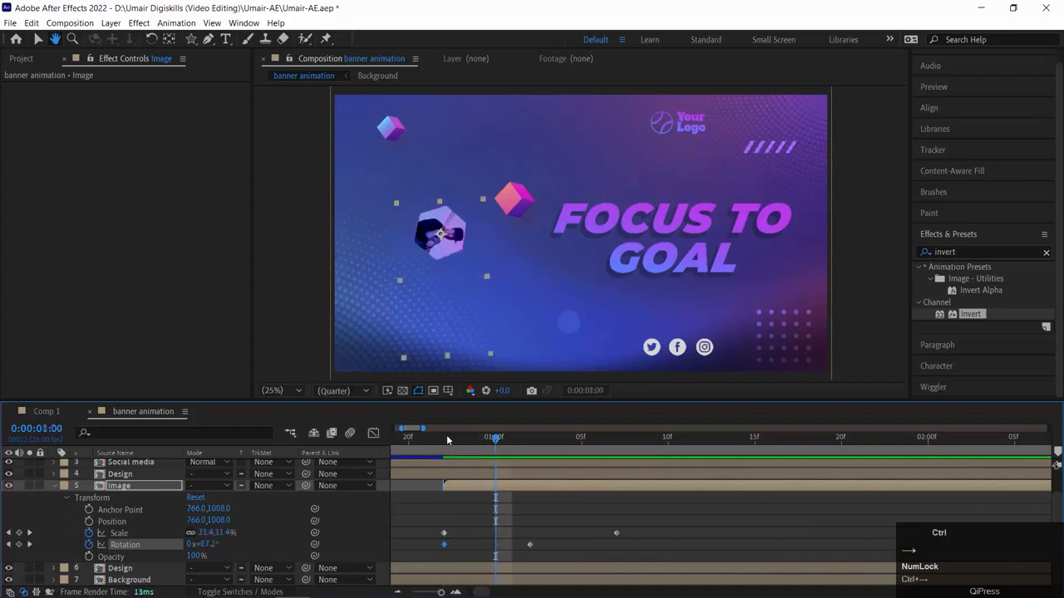
key("ctrl+Left")
key("ctrl+Left")
key("ctrl+Left")
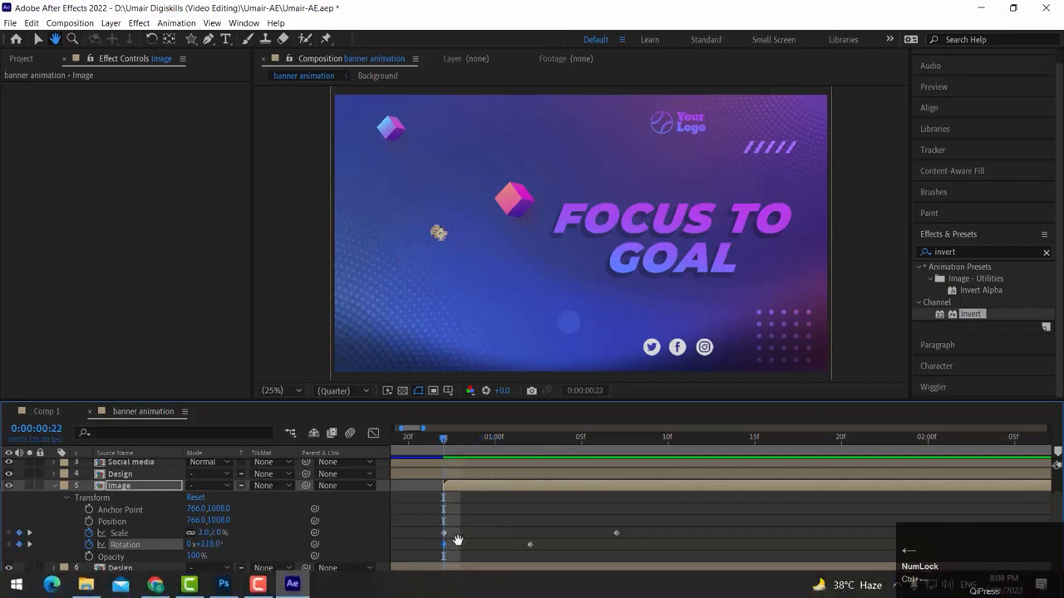
key("v")
key("ctrl+Right")
key("ctrl+Right")
key("ctrl+Right")
key("ctrl+Right")
key("ctrl+Right")
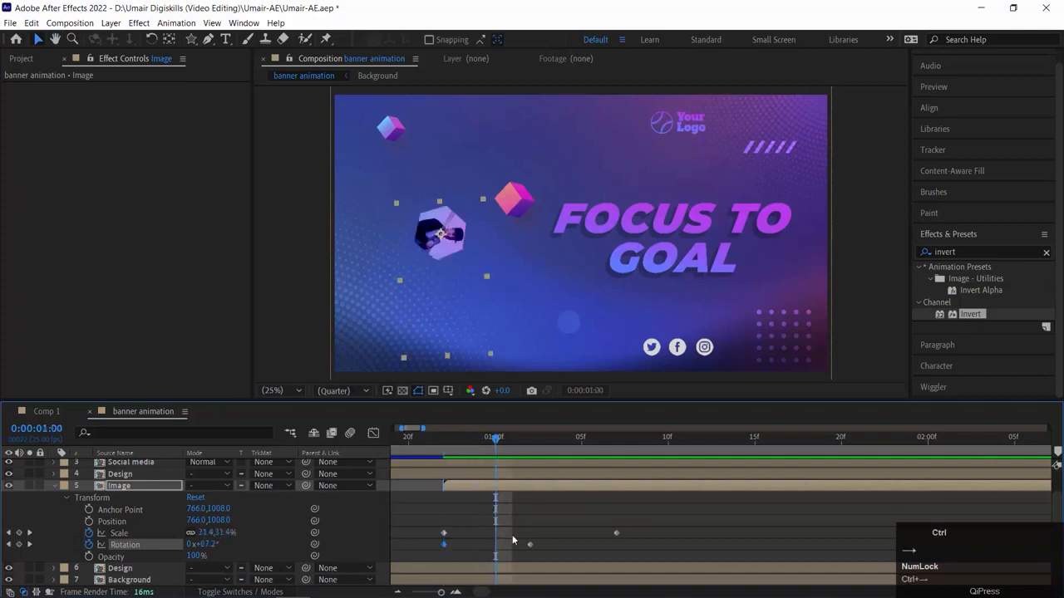
key("ctrl+Right")
key("ctrl+Right")
key("ctrl+Right")
key("ctrl+Right")
key("ctrl+Right")
key("ctrl+Right")
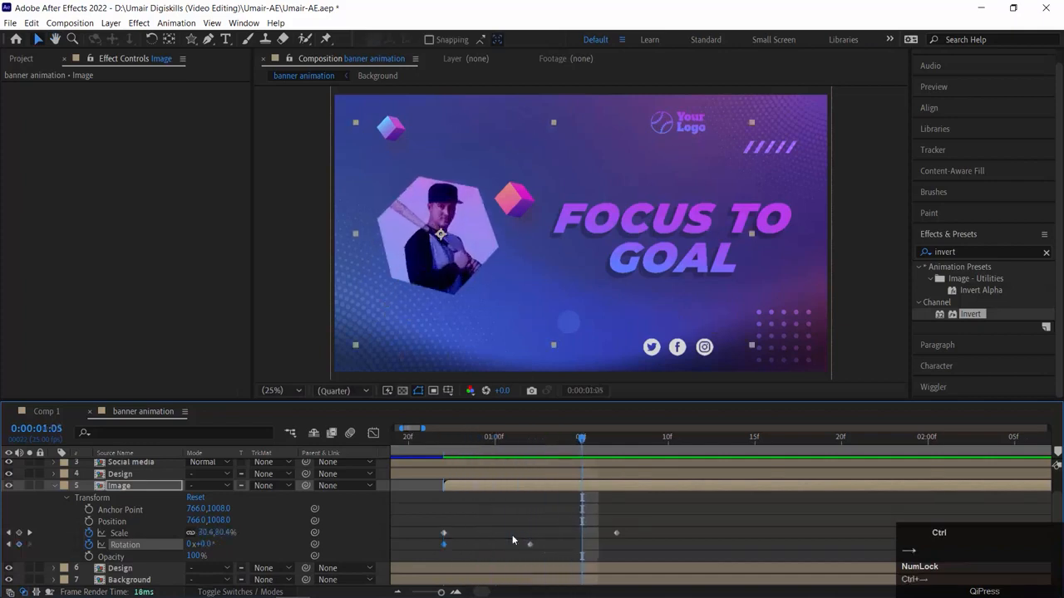
Step: Align the Image layer's ending Rotation keyframe with its ending Scale keyframe at 0:00:01:07 and replay the entrance
left_click_drag(530, 544, 616, 544)
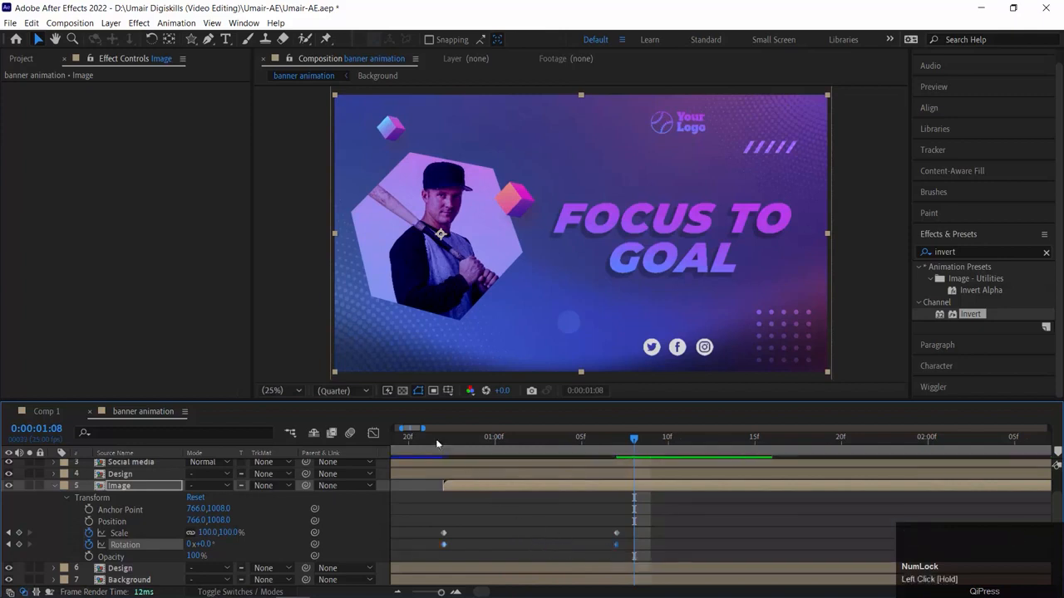
left_click(439, 444)
key("space")
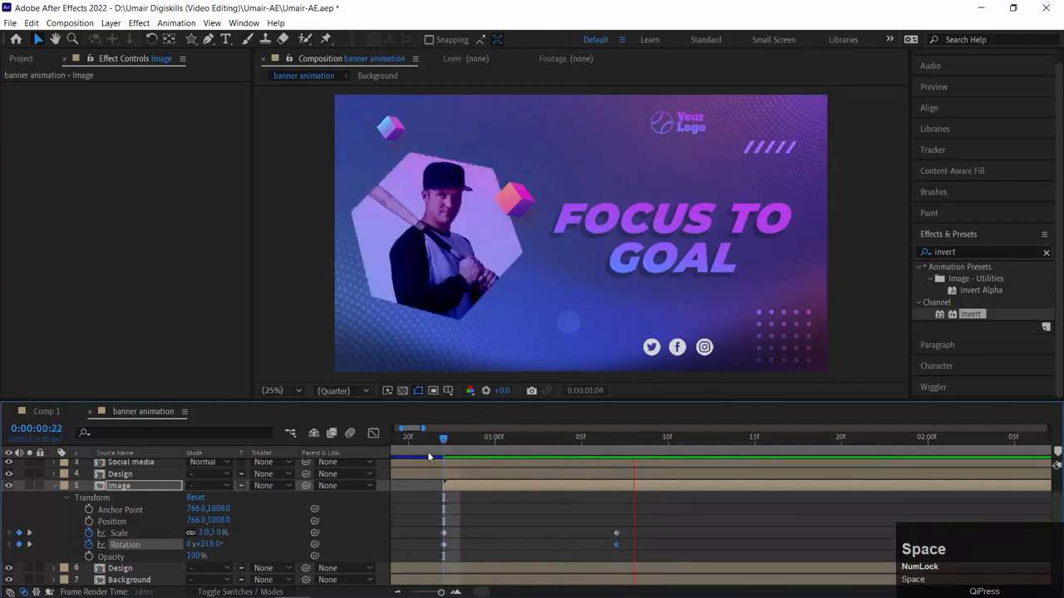
left_click_drag(442, 440, 430, 446)
key("space")
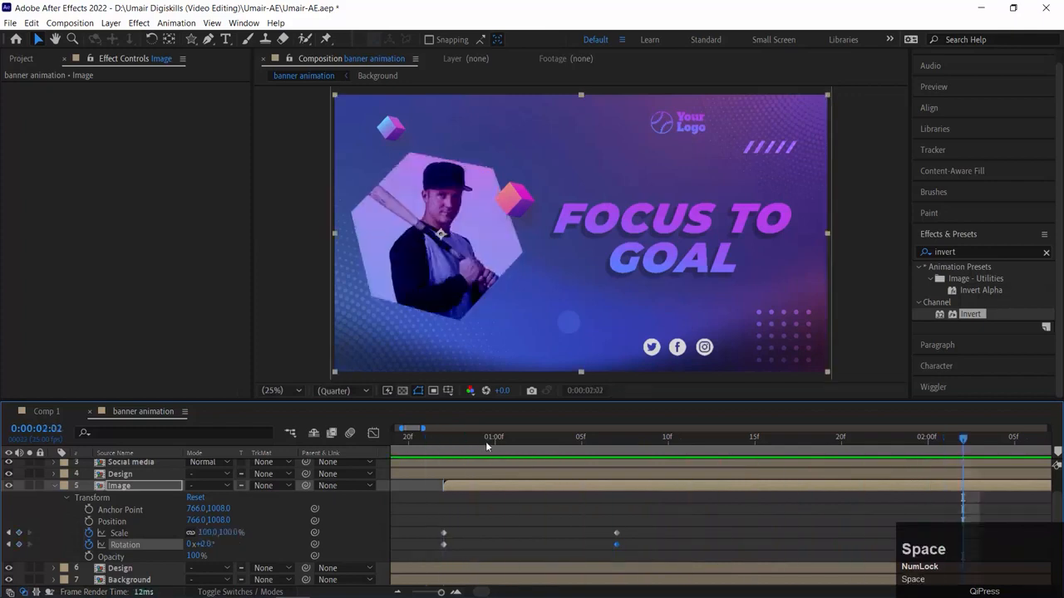
Step: Play the banner animation from the start to review the title and image entrances, and collapse the Image layer's properties
key("minus")
key("Home")
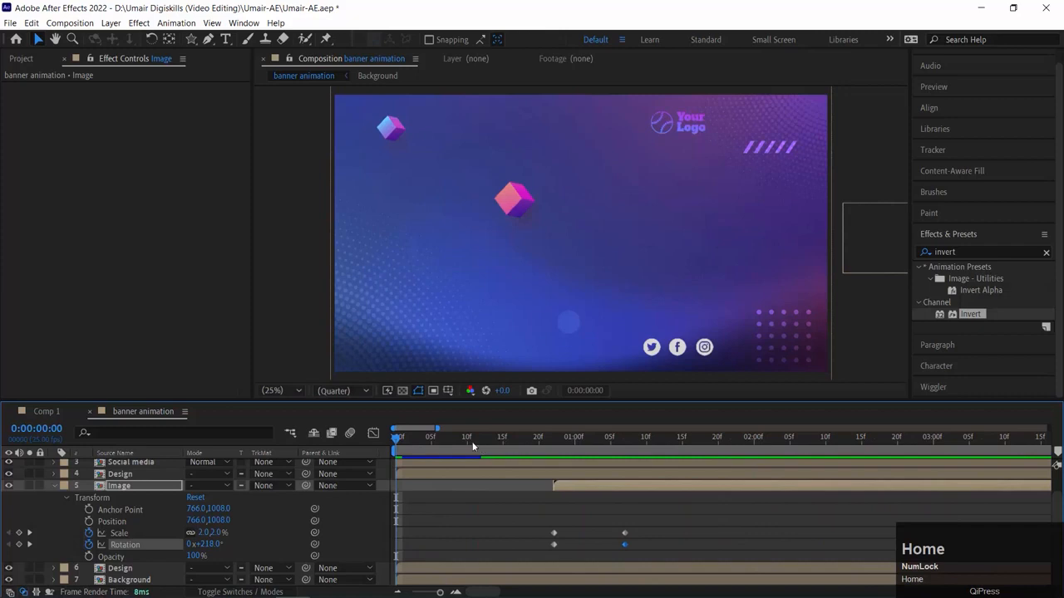
key("space")
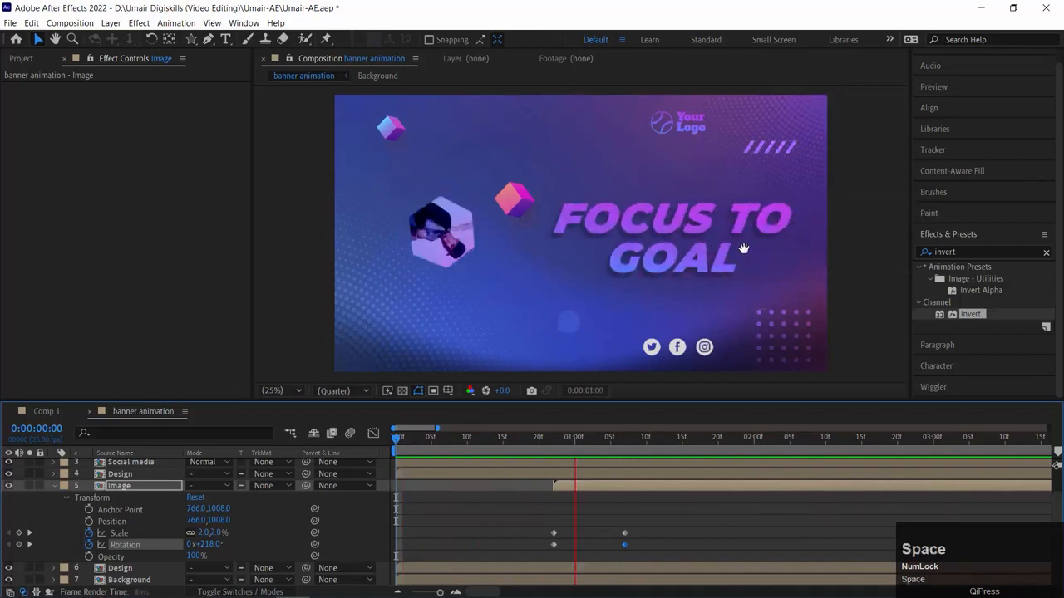
left_click_drag(509, 436, 674, 438)
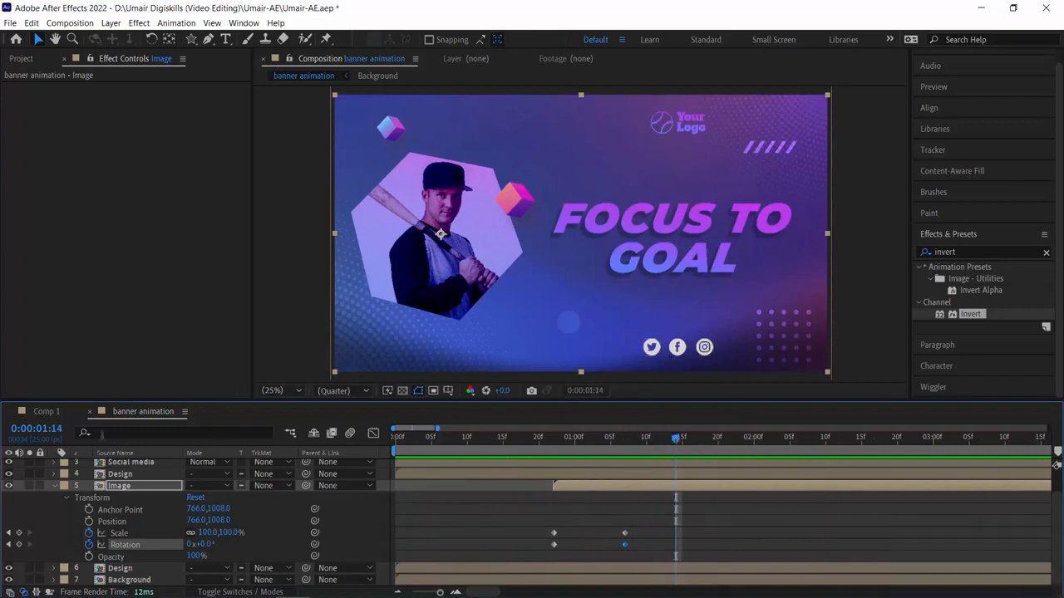
left_click(53, 486)
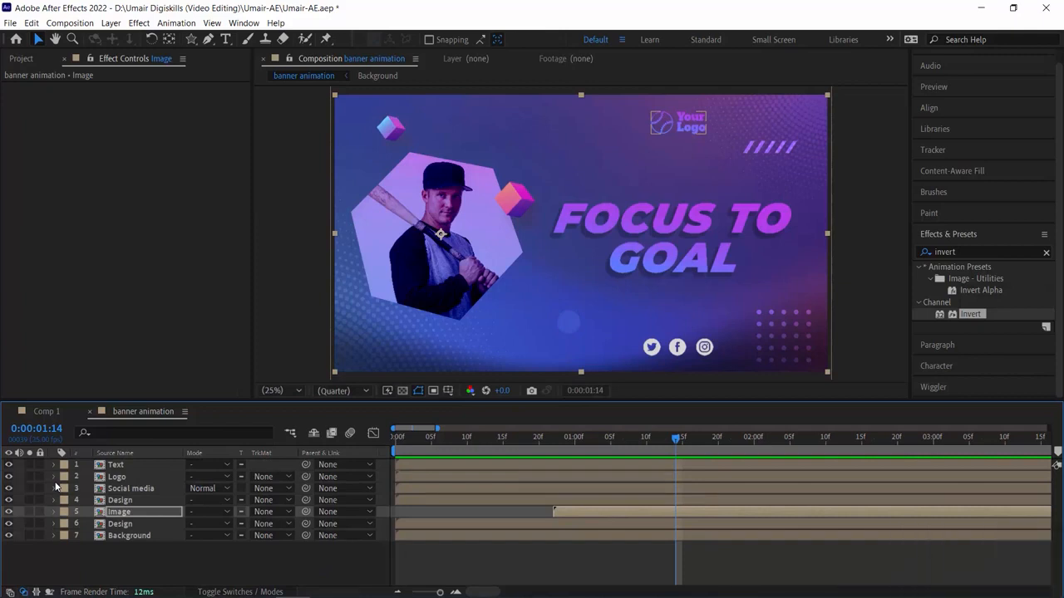
key("space")
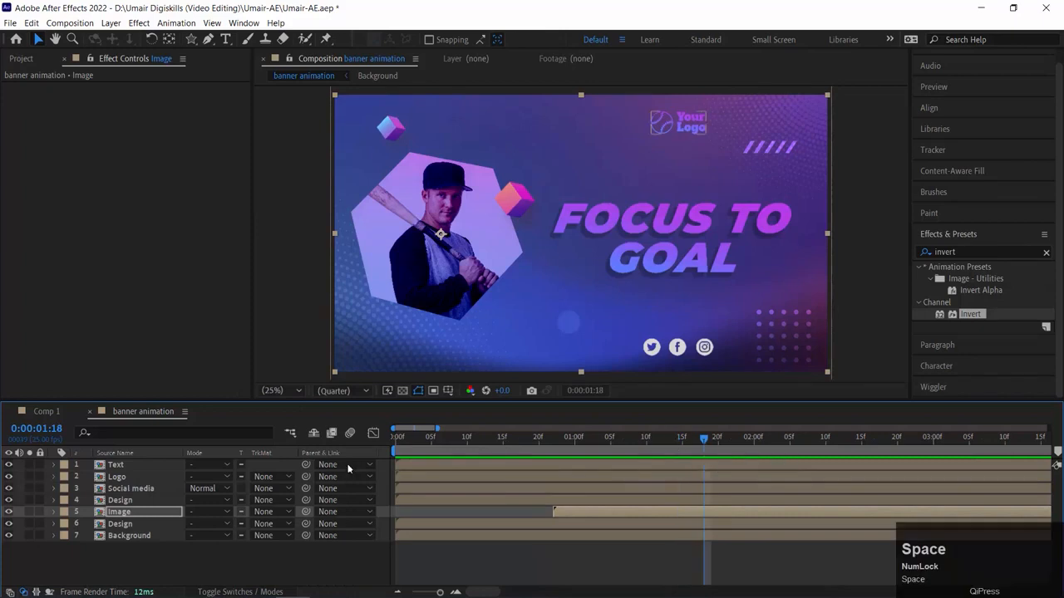
Step: Select the Social media layer and toggle its visibility off and back on to identify its content
left_click(676, 349)
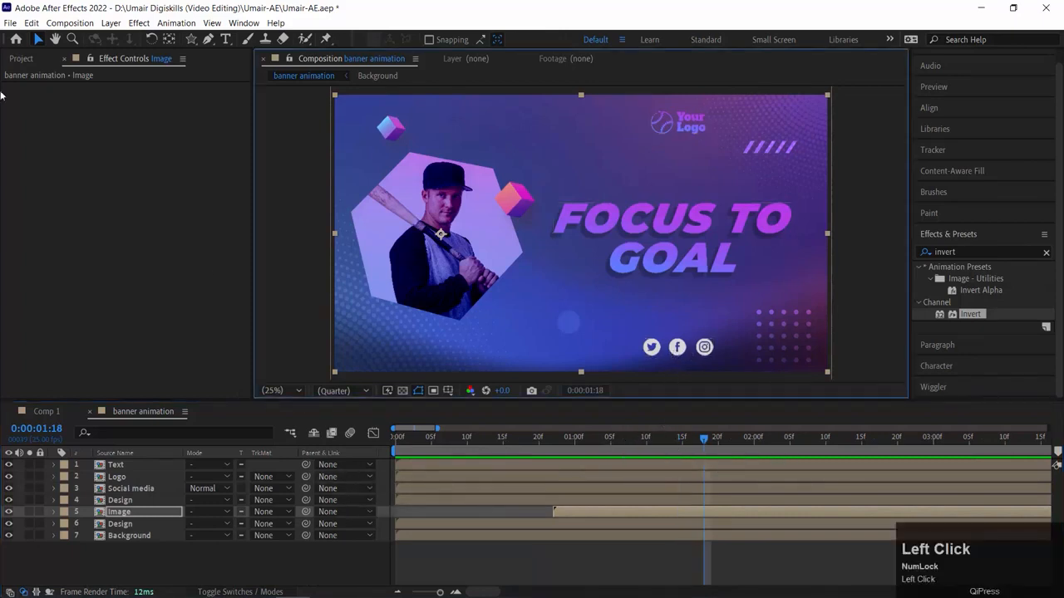
left_click(679, 348)
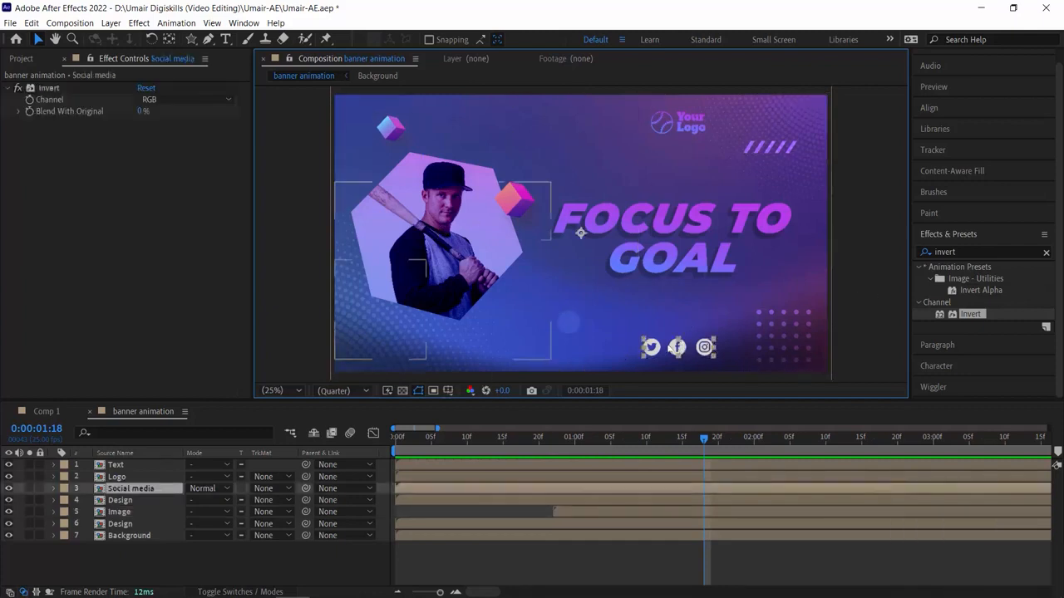
left_click(10, 492)
left_click(10, 492)
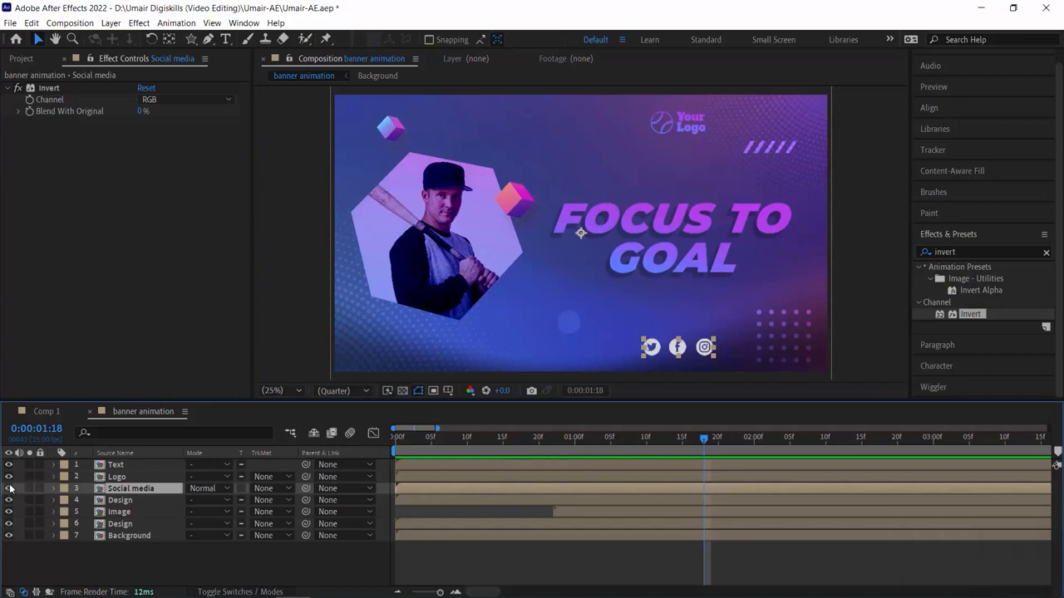
Step: Add an Opacity keyframe of 100% to the Social media layer at 0:00:00:22
left_click(52, 488)
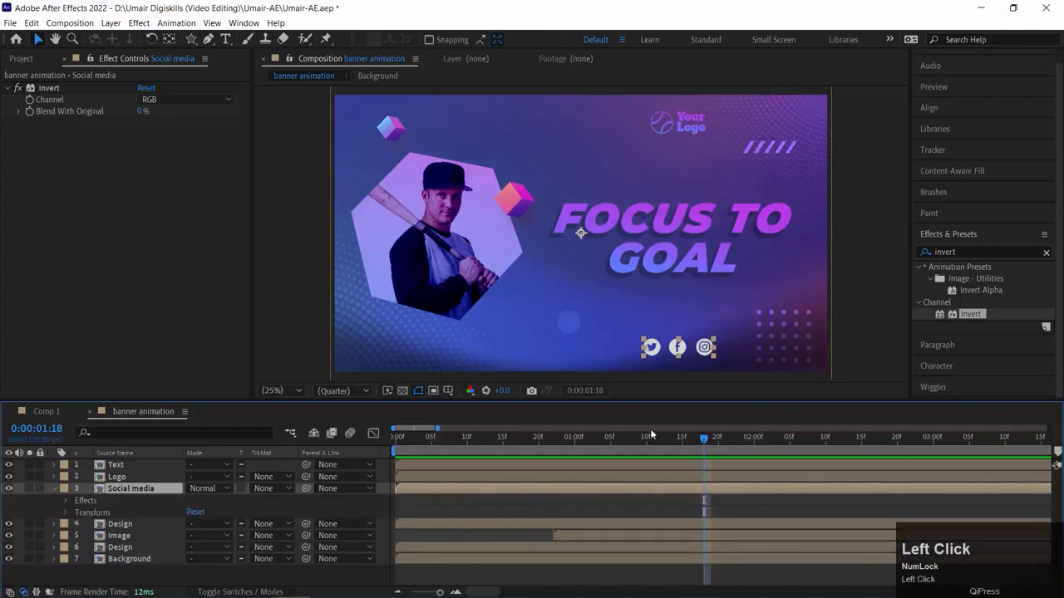
left_click_drag(599, 445, 552, 447)
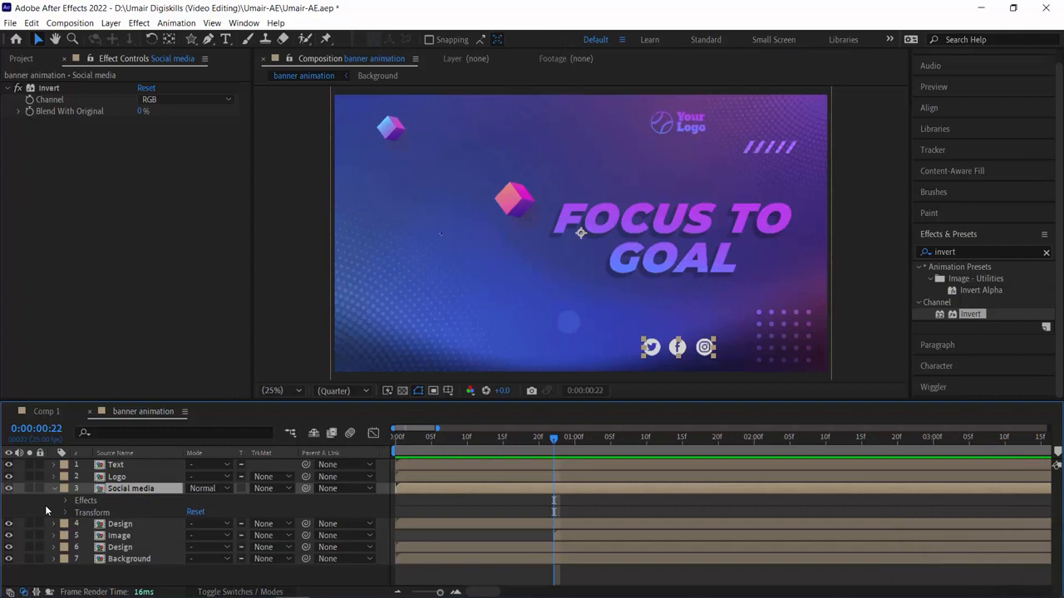
left_click(65, 513)
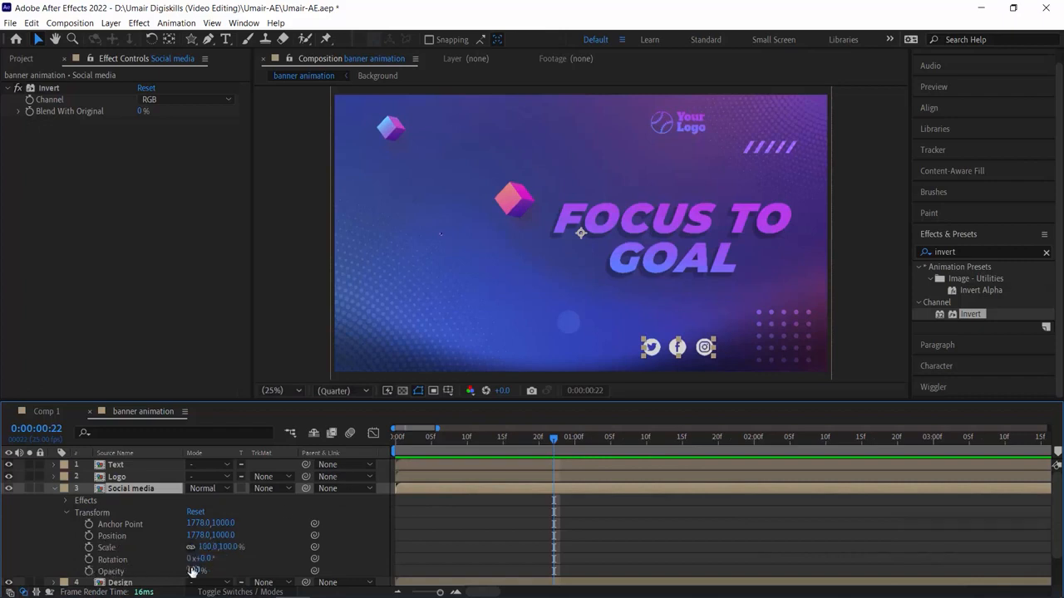
left_click(88, 571)
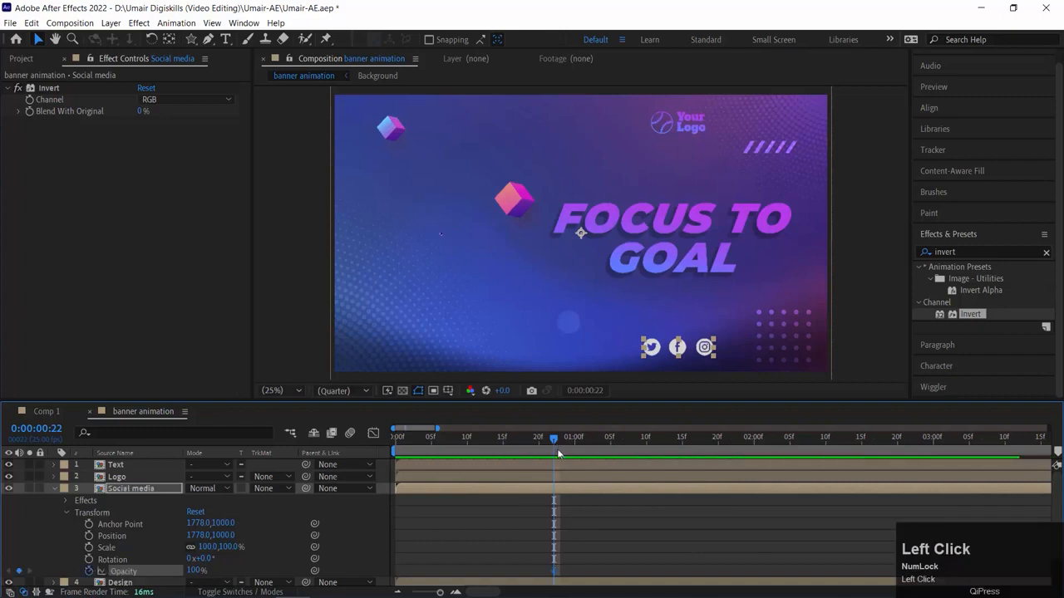
Step: Add a second 100% Opacity keyframe to the Social media layer at 0:00:01:07 and return the current time to 0:00:00:22
key("ctrl")
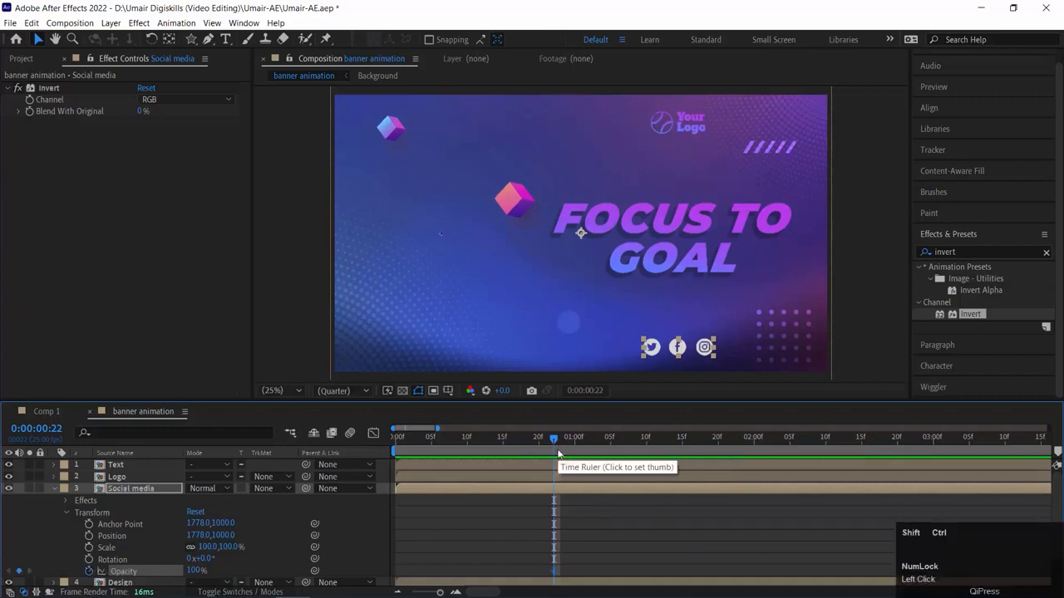
key("ctrl+shift+Right")
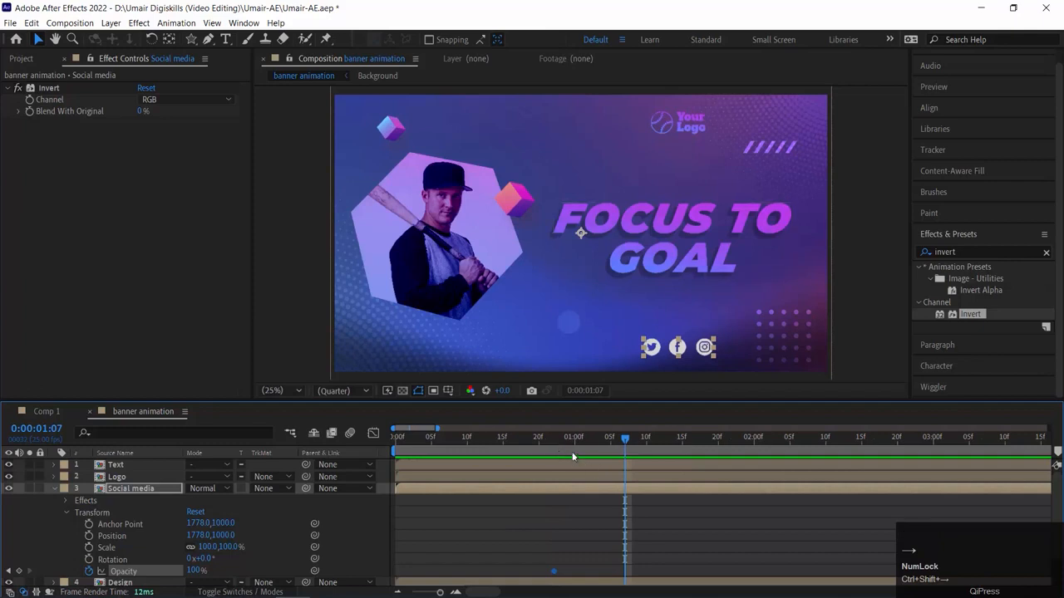
left_click(19, 571)
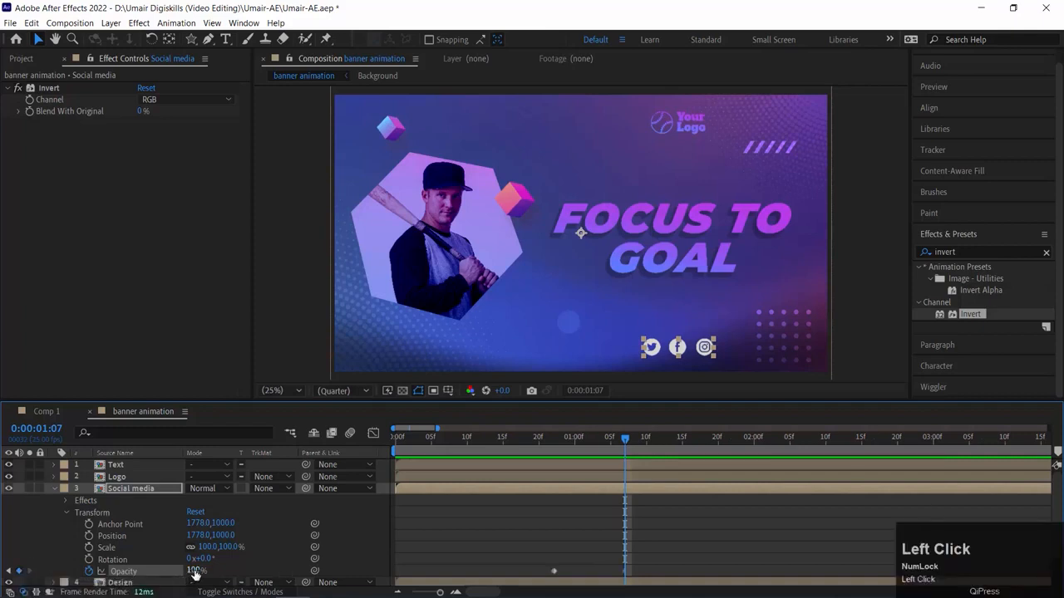
left_click_drag(629, 449, 551, 451)
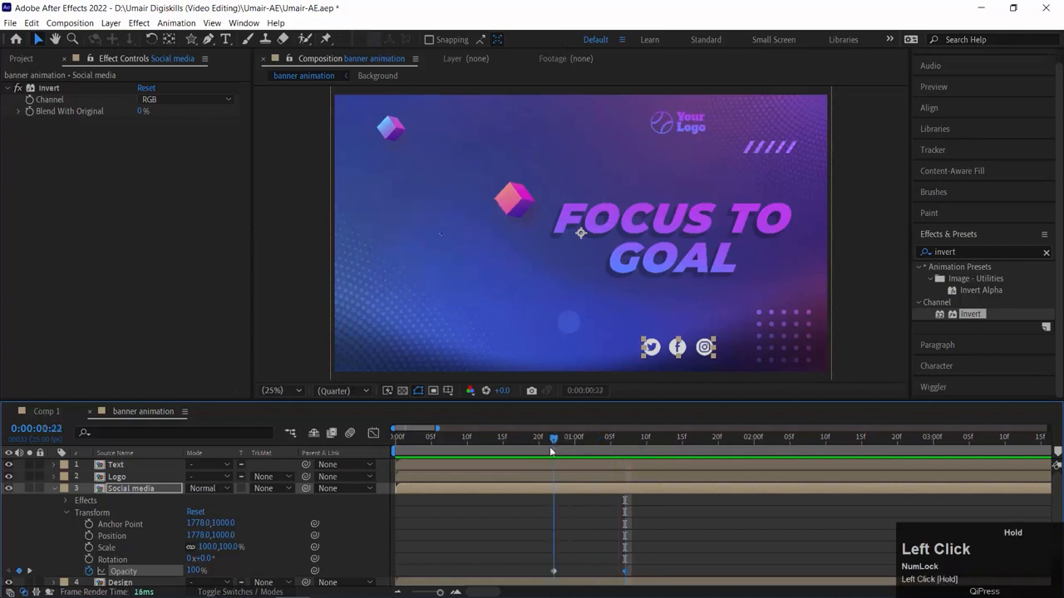
Step: Set the Social media layer's Opacity keyframe at 0:00:00:22 to 0%
left_click(193, 572)
type("0")
key("Return")
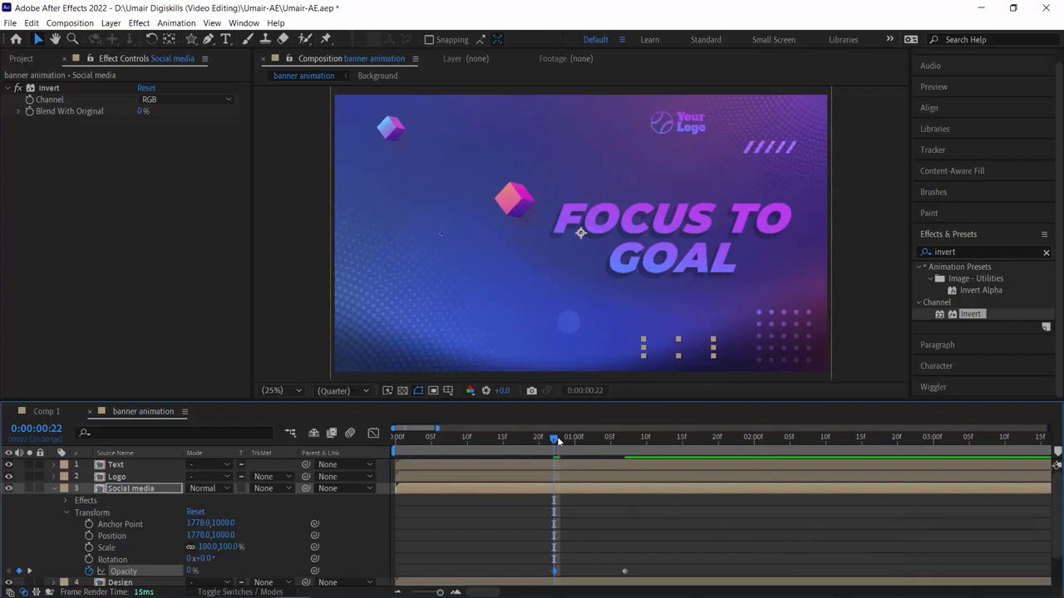
Step: Step frame by frame forward and back between the two Opacity keyframes to examine the social media icons' fade-in
key("ctrl+Right")
key("ctrl+Right")
key("ctrl+Right")
key("ctrl+Right")
key("ctrl+Right")
key("ctrl+Right")
key("ctrl+Right")
key("ctrl+Right")
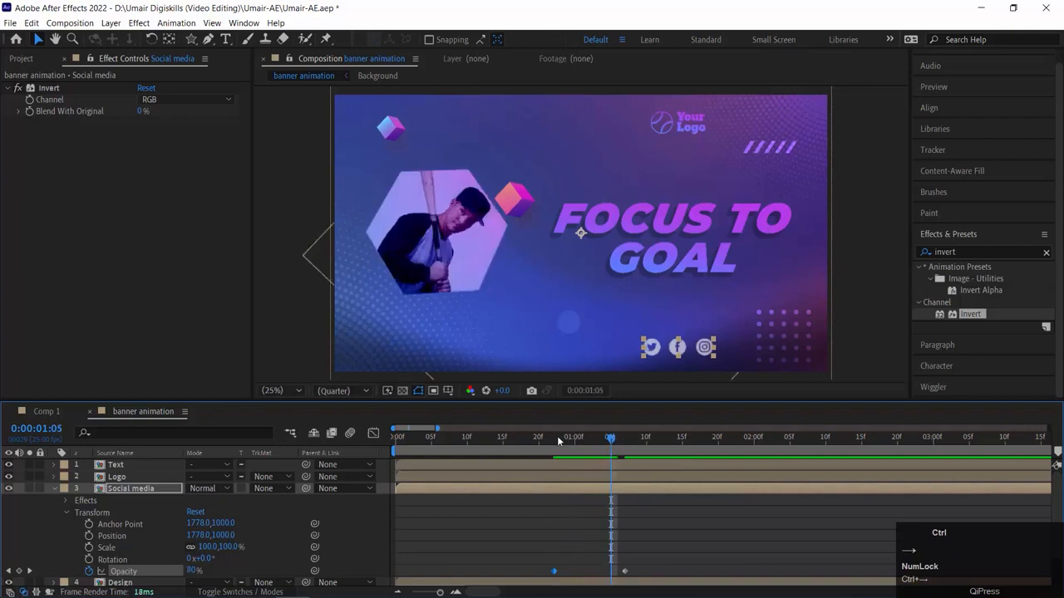
key("ctrl+Right")
key("ctrl+Right")
key("ctrl+Right")
key("ctrl+Right")
key("ctrl+Left")
key("ctrl+Left")
key("ctrl+Left")
key("ctrl+Left")
key("ctrl+Left")
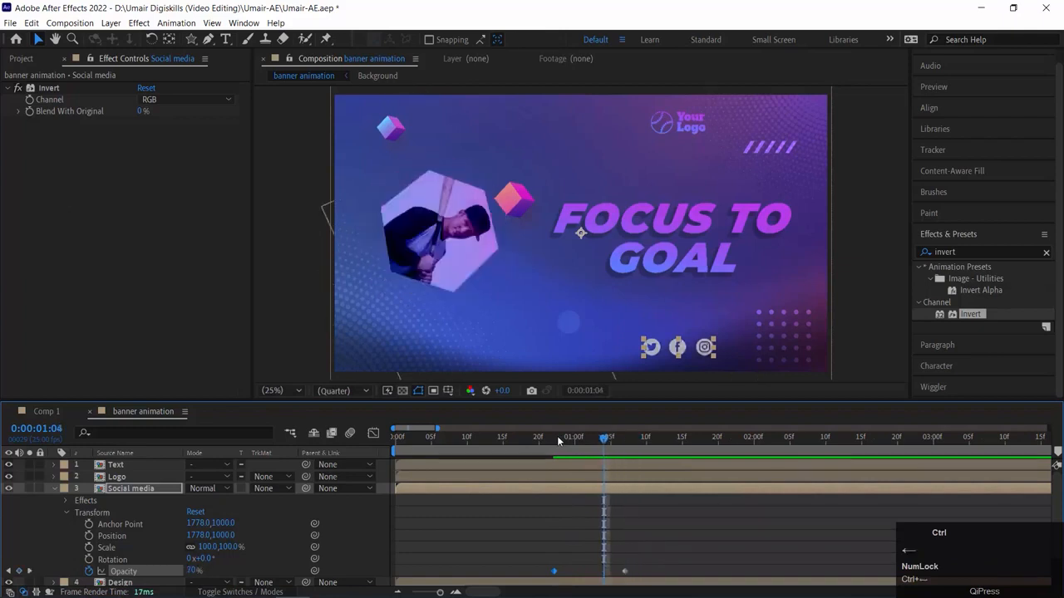
Step: Play the banner animation from the start and scrub around the Opacity keyframes to check when the social media icons appear
key("Home")
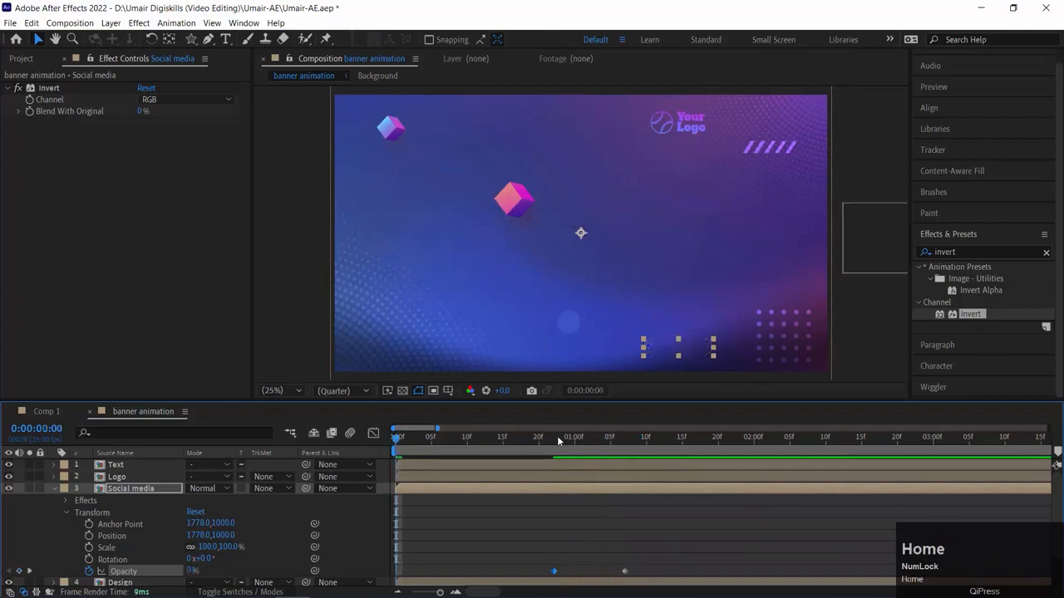
key("space")
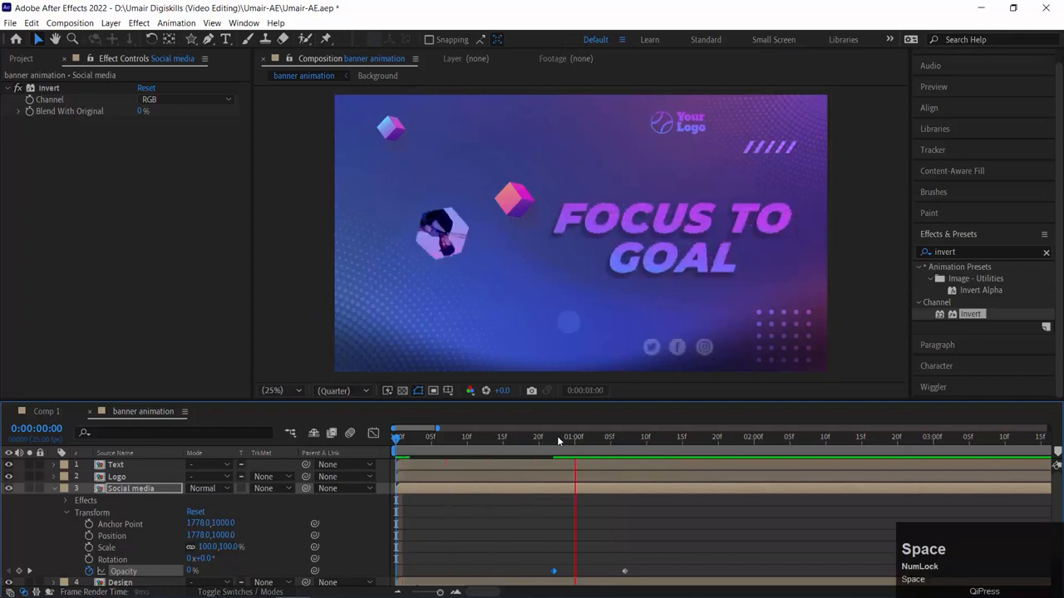
key("space")
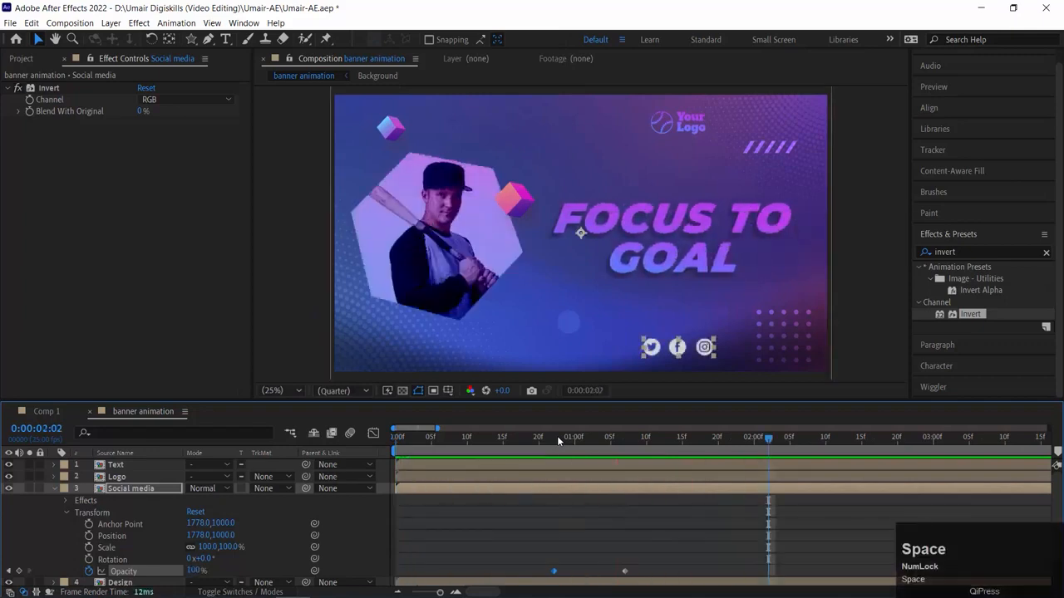
left_click(558, 441)
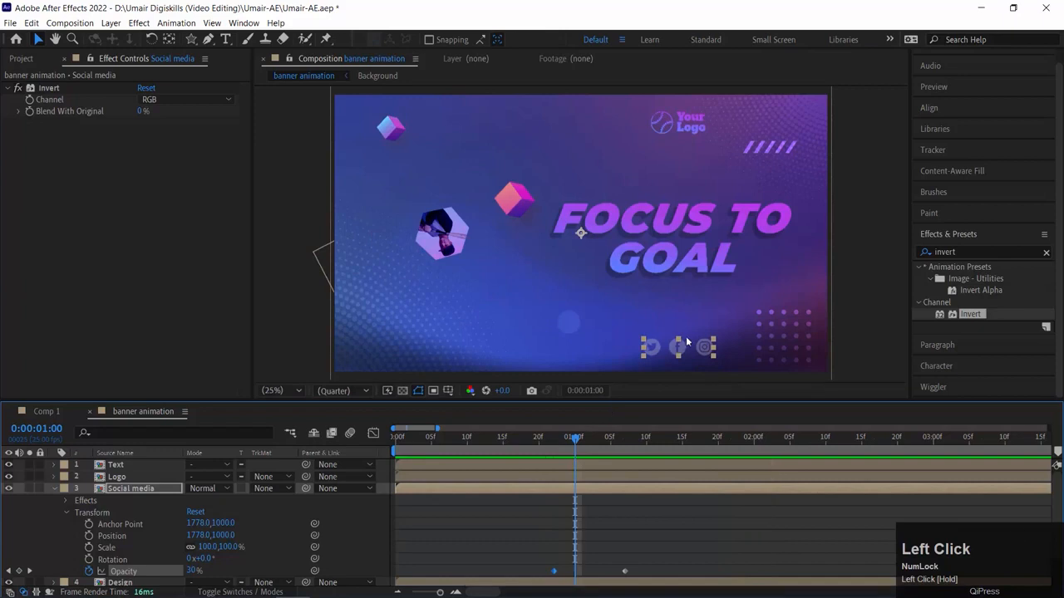
left_click_drag(575, 439, 520, 447)
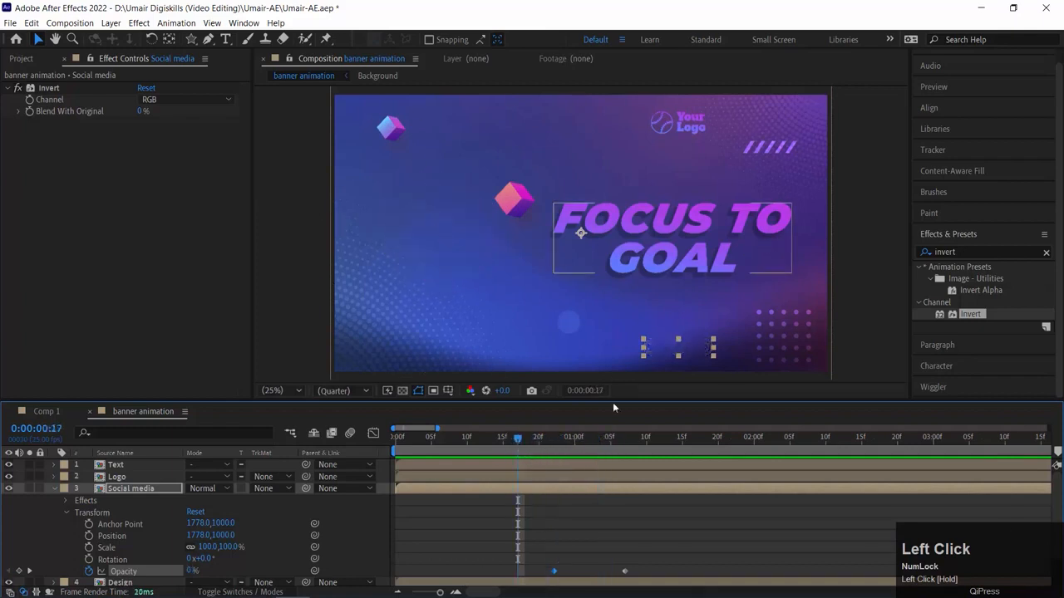
left_click_drag(558, 443, 675, 441)
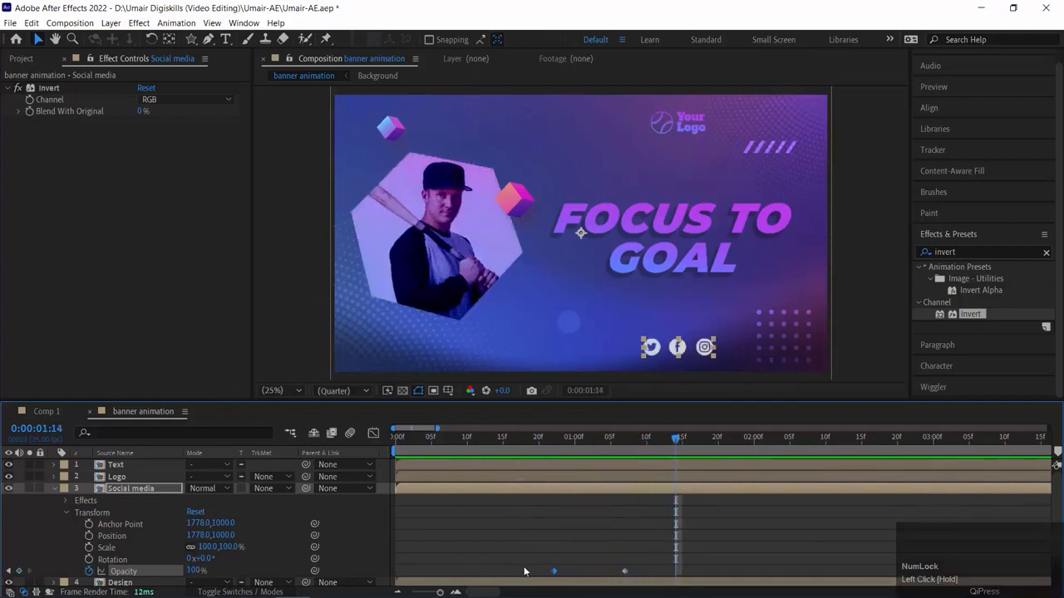
left_click_drag(522, 568, 717, 574)
key("ctrl+z")
left_click_drag(421, 491, 525, 496)
key("ctrl+z")
Step: Shift the Social media layer in time so it starts at 0:00:00:17, and preview its delayed fade-in
left_click(441, 516)
left_click_drag(416, 489, 530, 493)
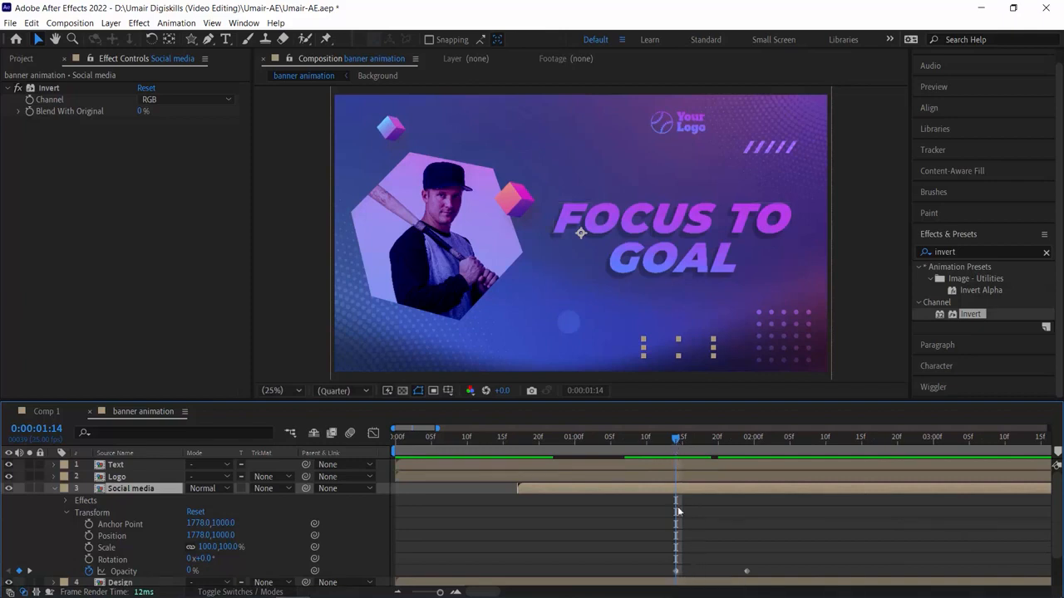
left_click_drag(678, 448, 397, 453)
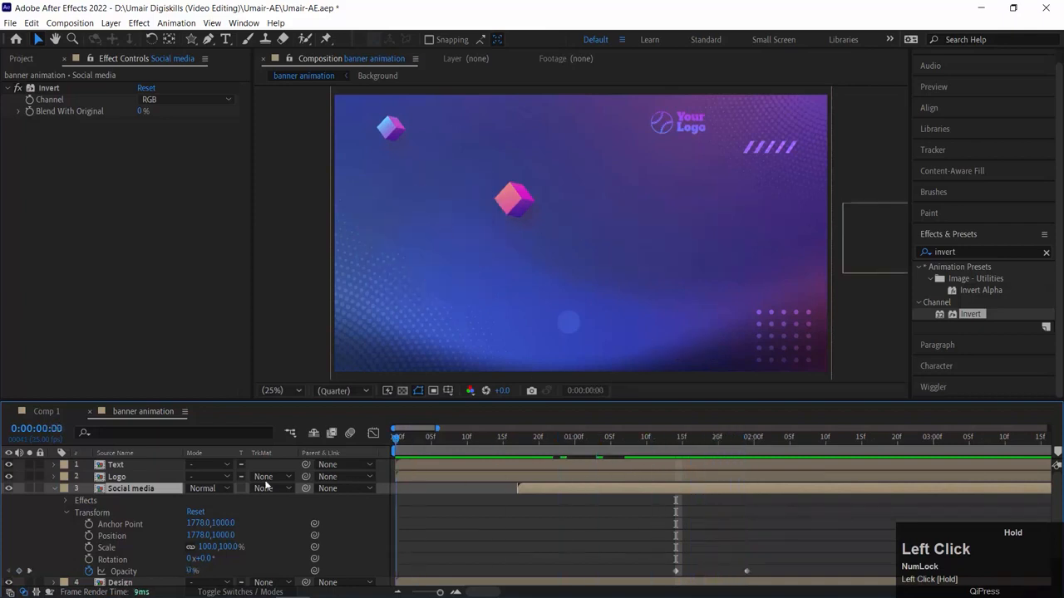
left_click(527, 451)
key("space")
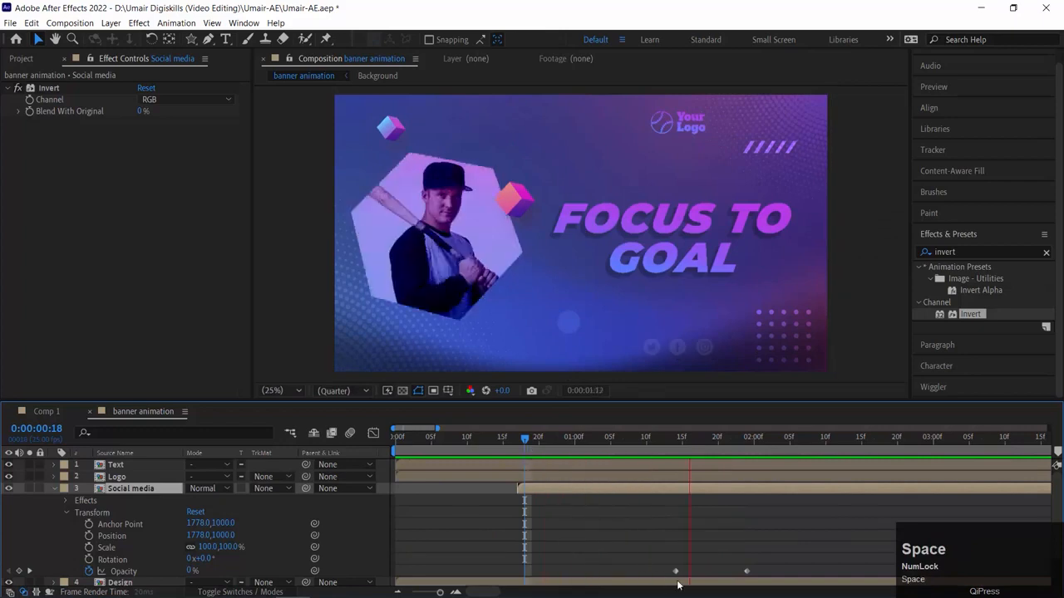
key("Home")
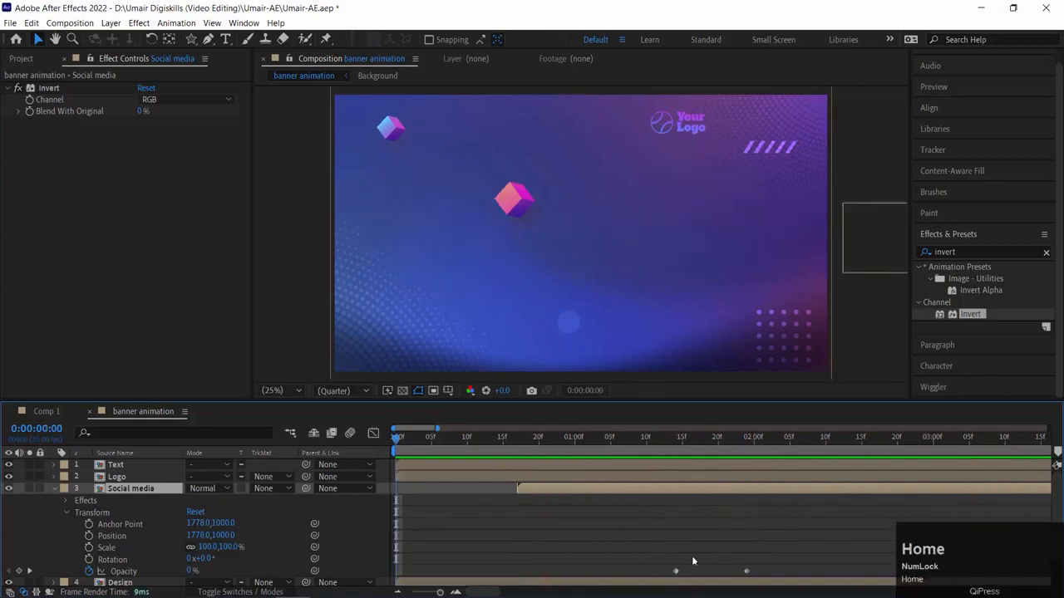
Step: Collapse the Social media layer's properties and toggle the Design layer below Image off and back on to identify its content
left_click(54, 487)
left_click(8, 523)
left_click(8, 524)
Step: Animate the Scale of the Design layer below Image with keyframes of 100% at 0:00:00:00 and 135% at 0:00:00:16
left_click(121, 523)
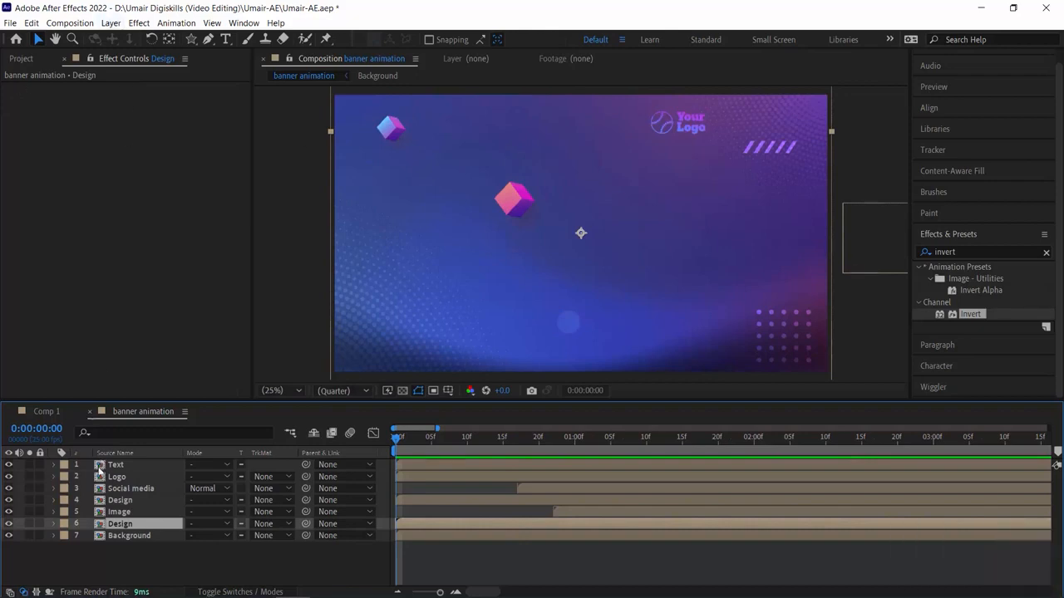
key("s")
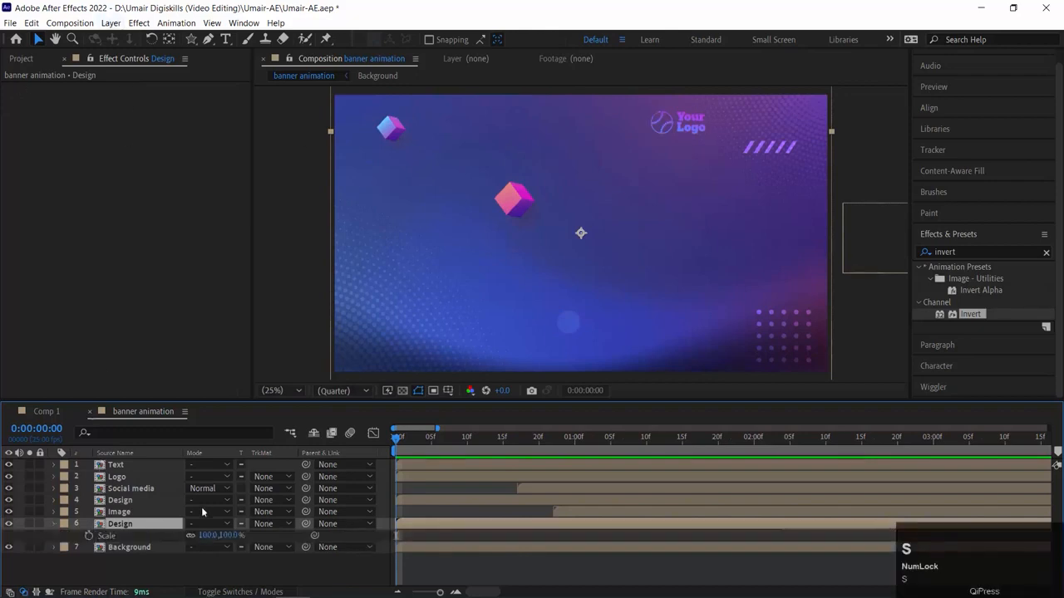
left_click(89, 536)
left_click_drag(444, 442, 510, 438)
left_click(208, 535)
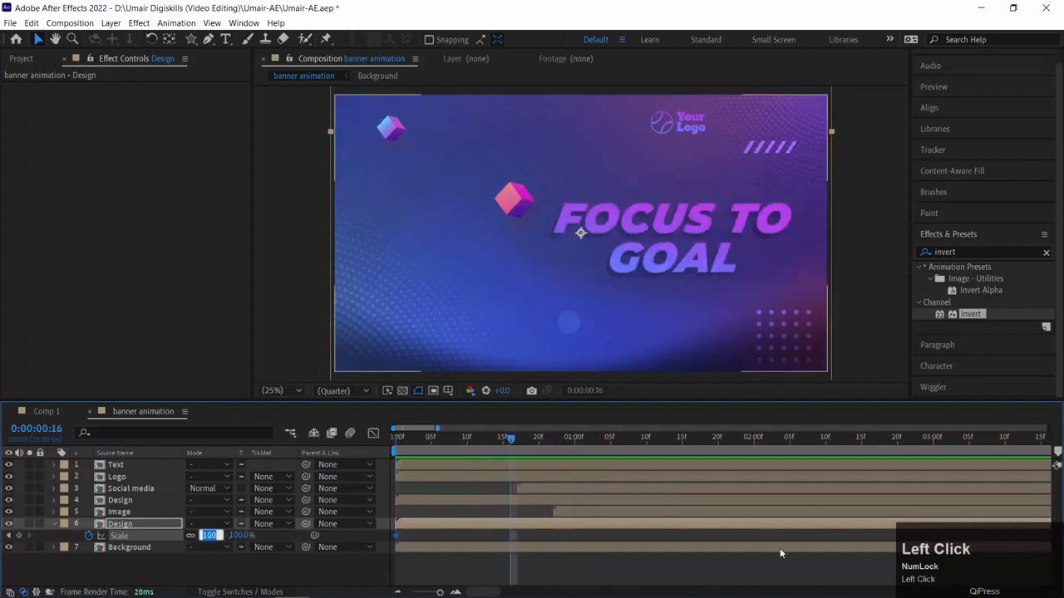
type("135")
key("Return")
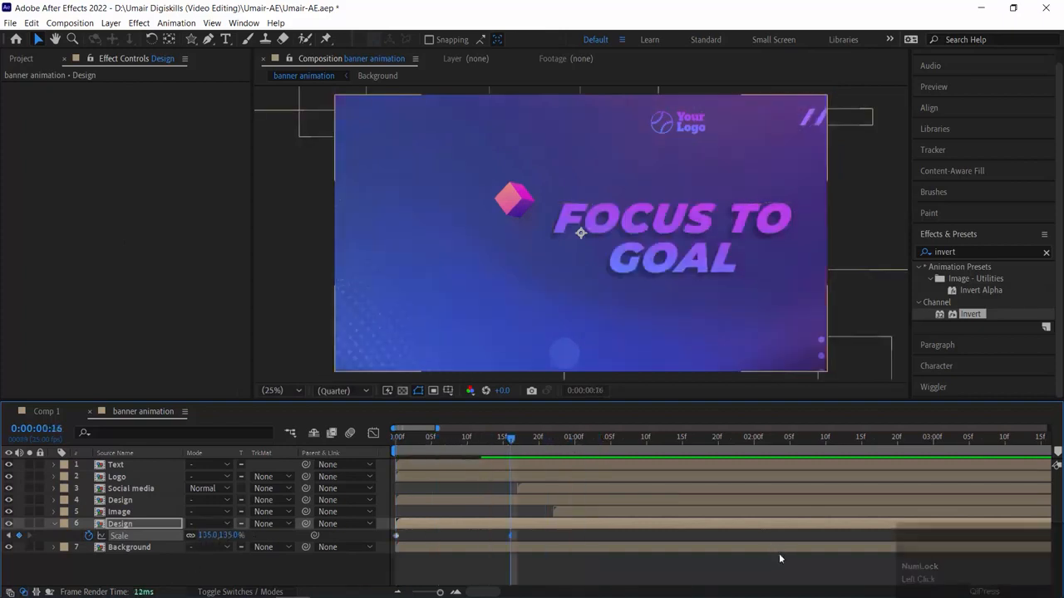
Step: Preview the Design layer's scaling, then move its end Scale keyframe to 0:00:04:11 and bring the current time onto it
key("space")
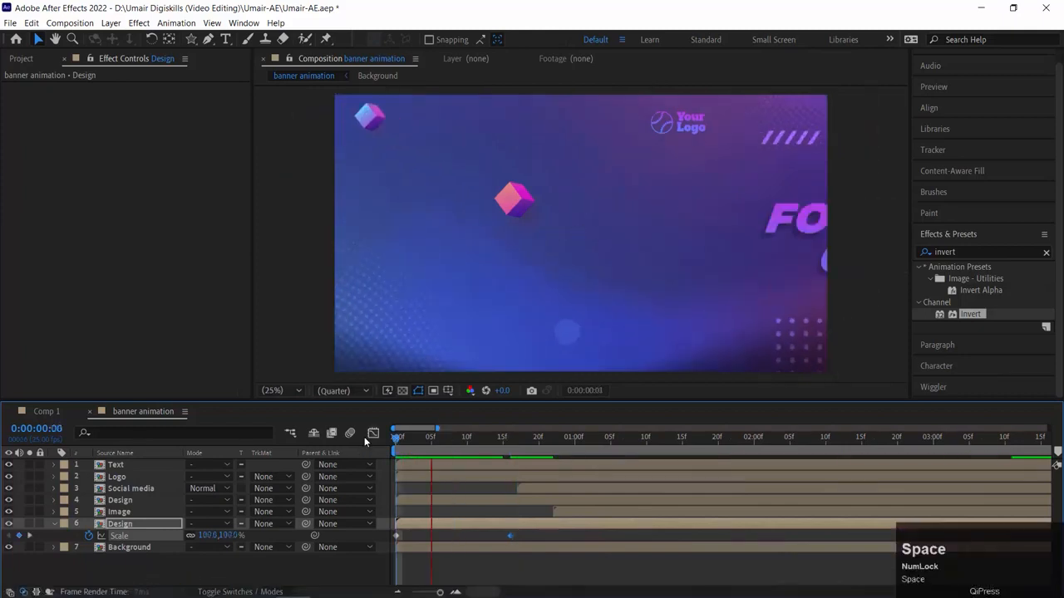
left_click_drag(509, 535, 1058, 540)
left_click(30, 536)
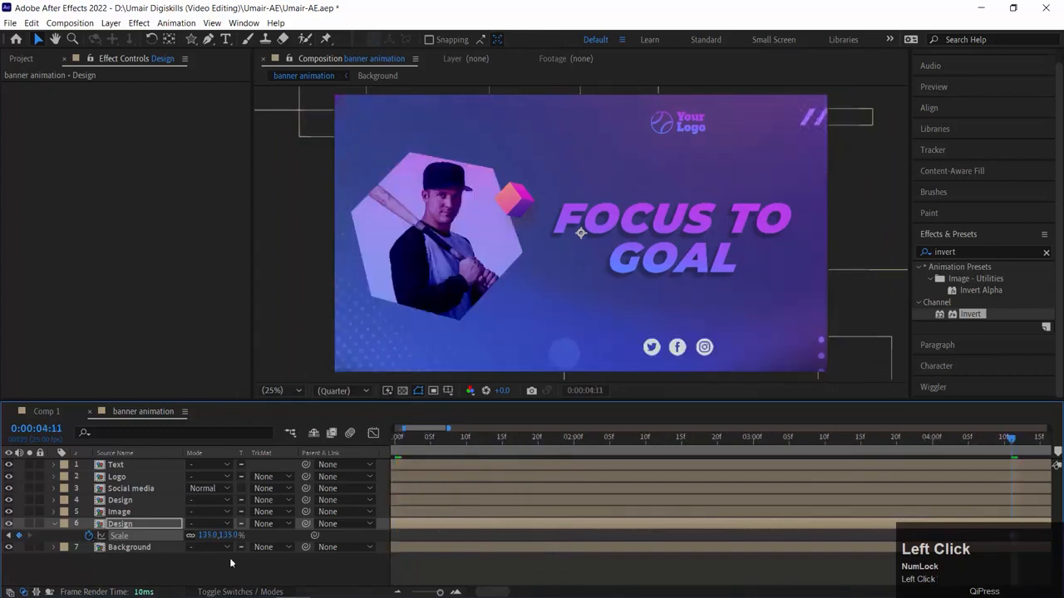
Step: Set the Design layer's Scale keyframe at 0:00:04:11 to 120%
key("KP_2")
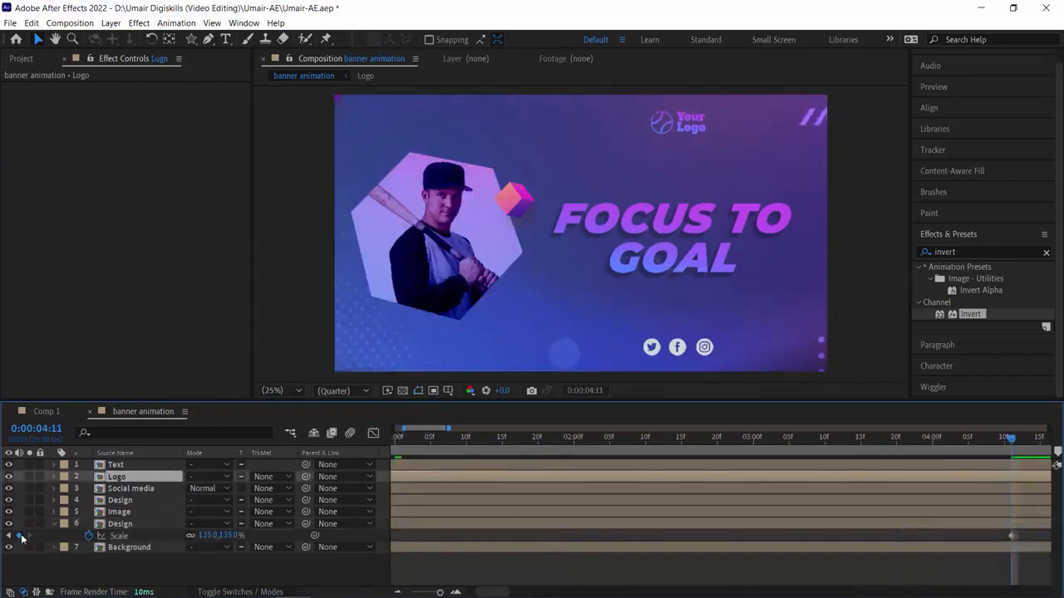
left_click(204, 535)
type("120")
key("Return")
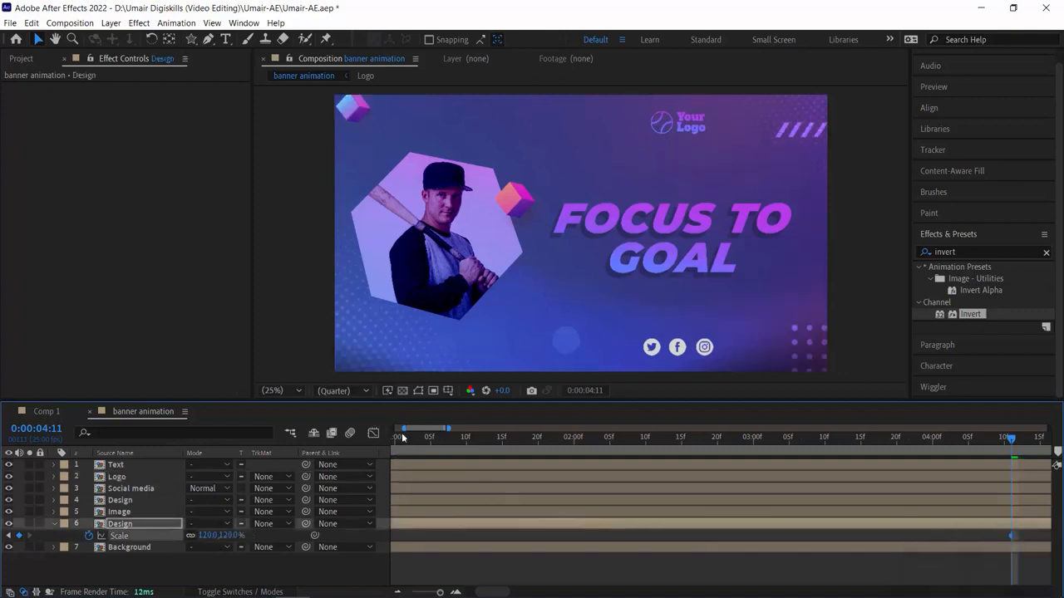
Step: Play the banner animation from the start to review the slower scaling of the Design layer
left_click(402, 438)
key("Home")
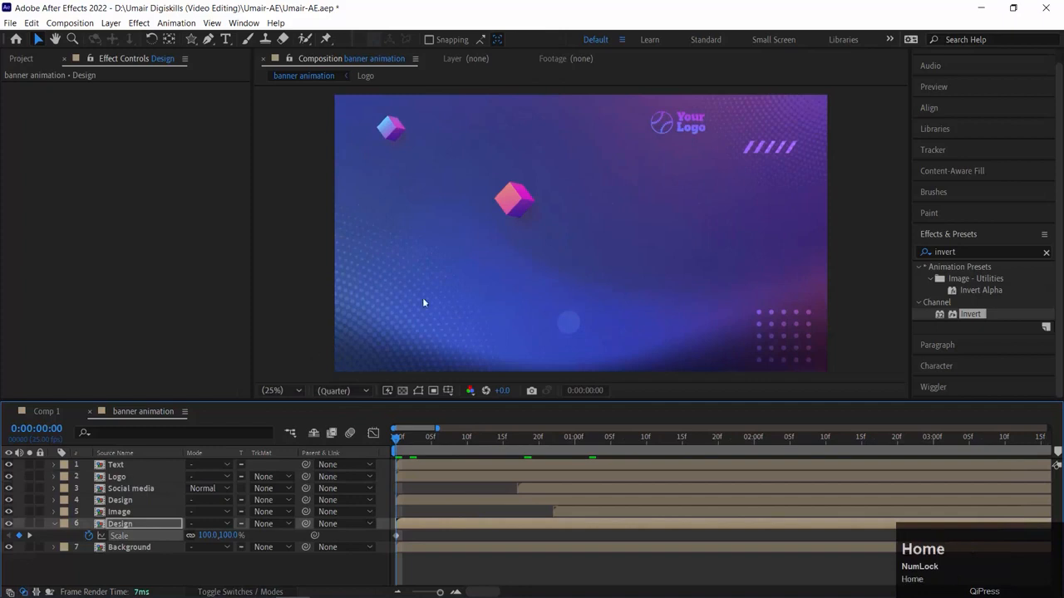
key("space")
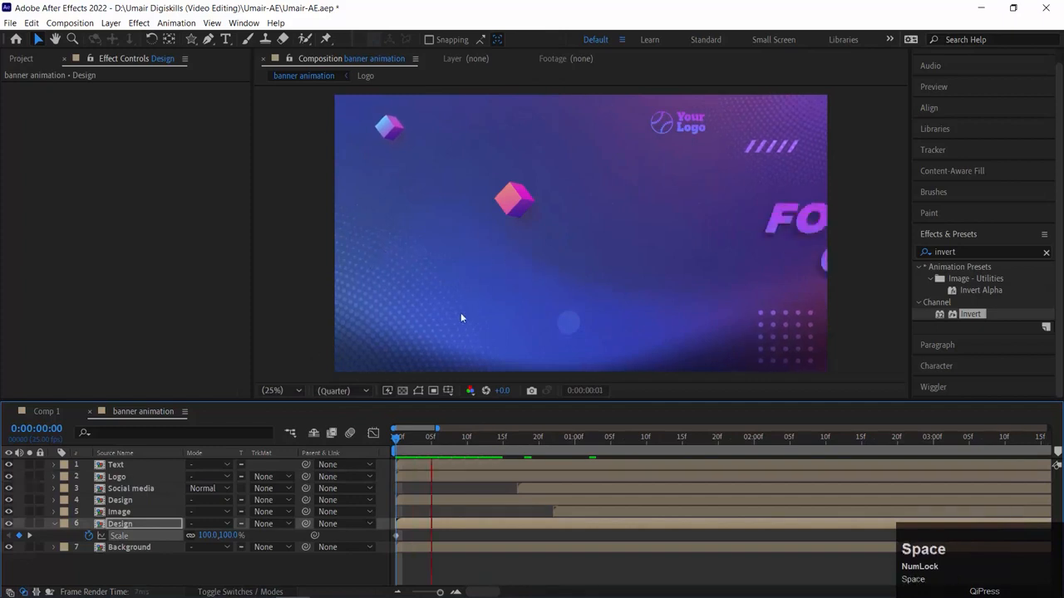